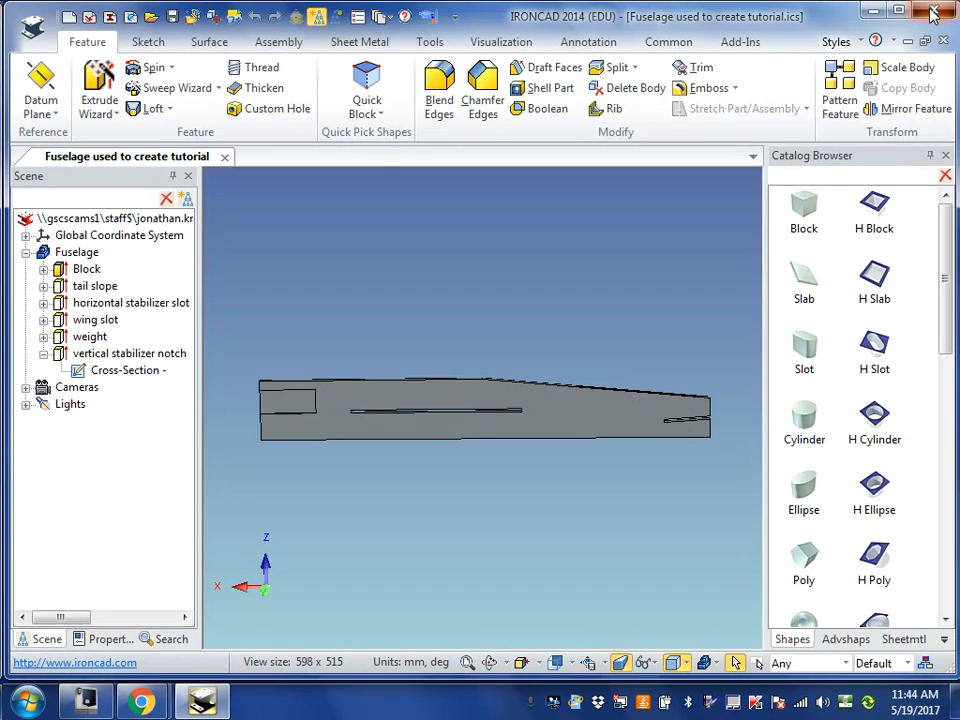
Close the open modelling session and start IRONCAD 2014 (x64) again from the installed programs.
left_click(931, 13)
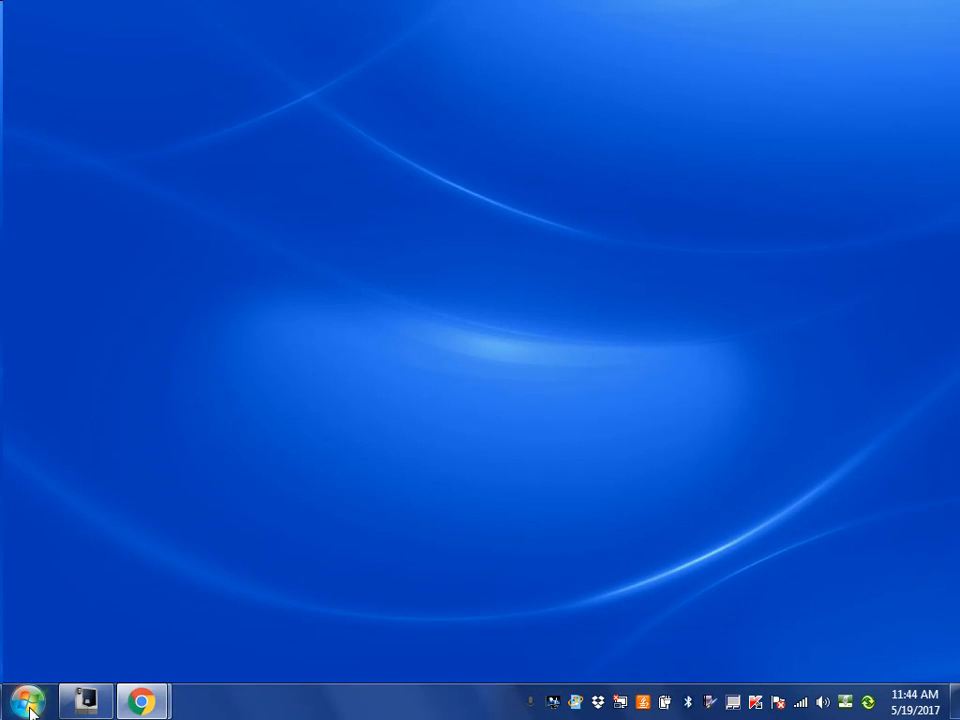
left_click(28, 705)
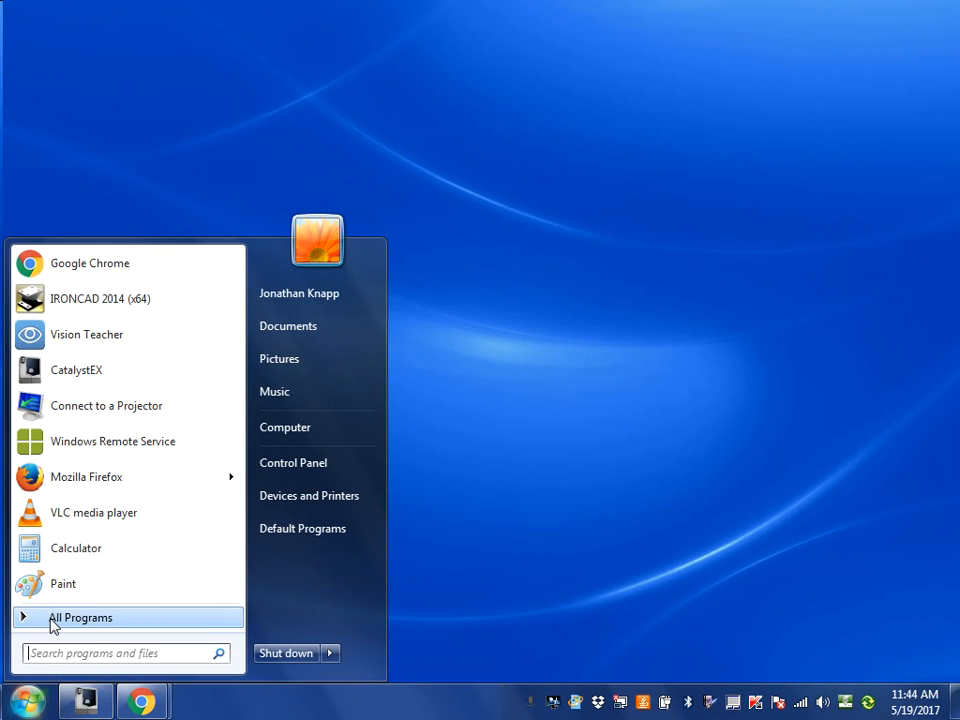
left_click(52, 620)
left_click(52, 620)
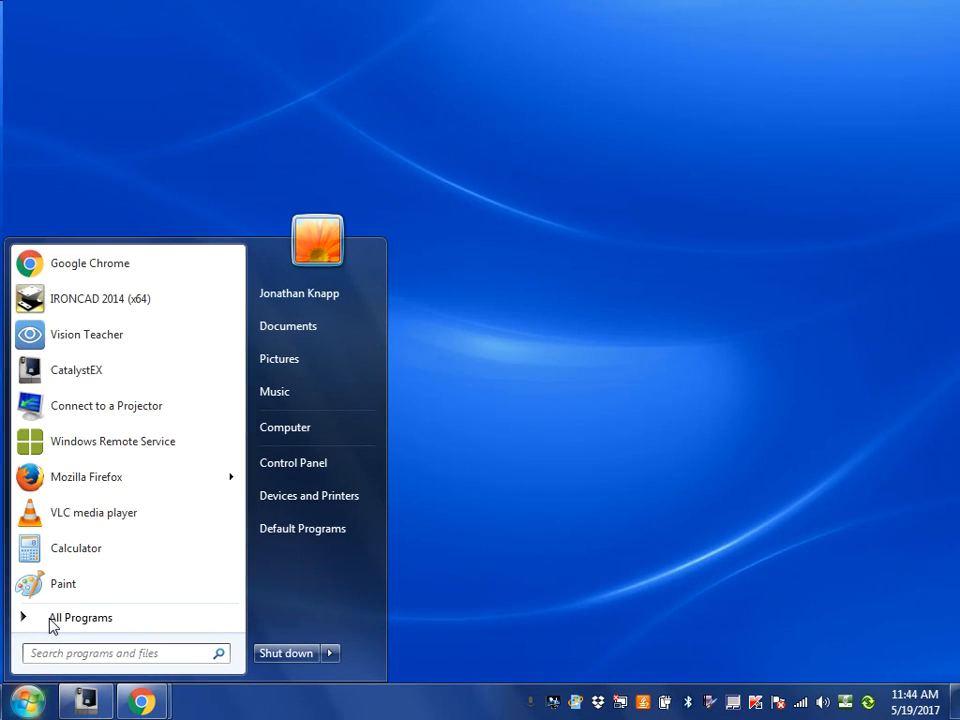
left_click(52, 620)
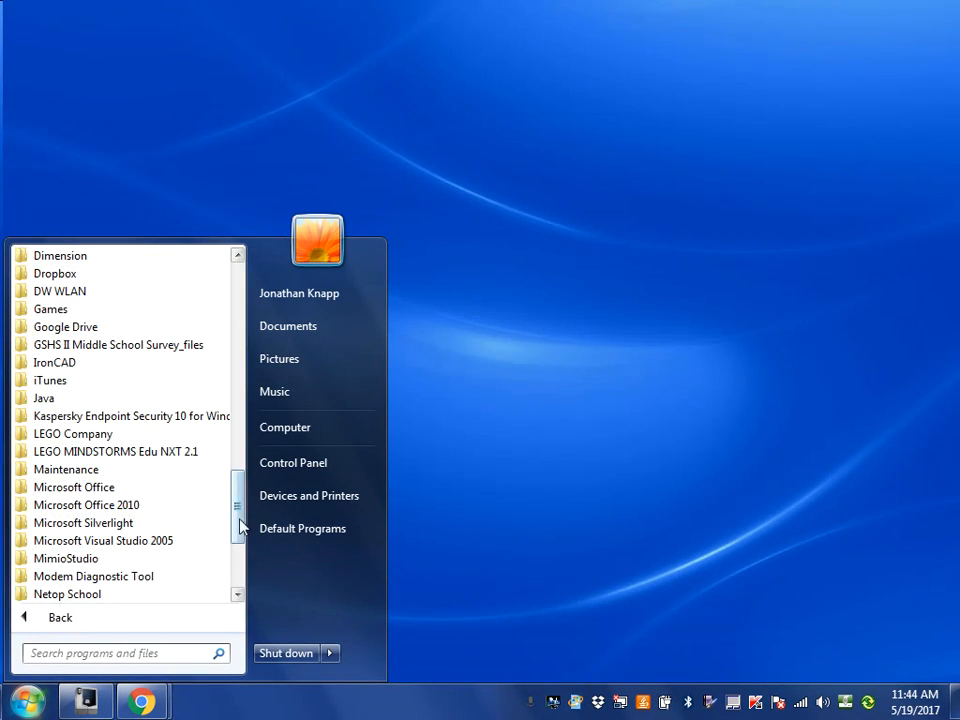
mouse_move(237, 508)
left_mouse_down()
mouse_move(234, 568)
mouse_move(231, 525)
left_mouse_up()
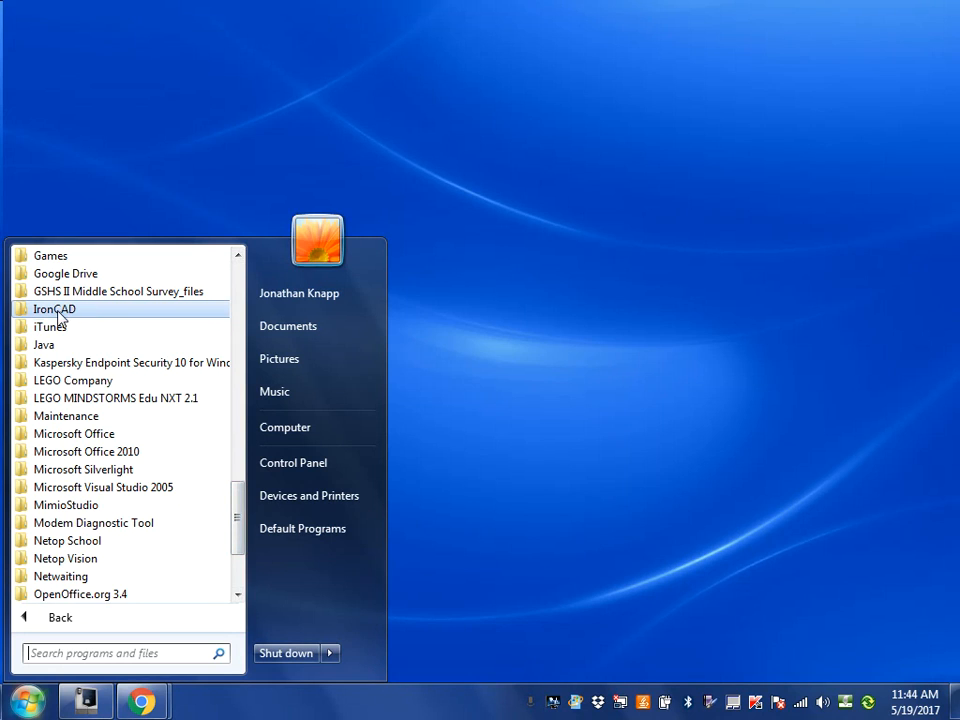
left_click(52, 312)
left_click(61, 330)
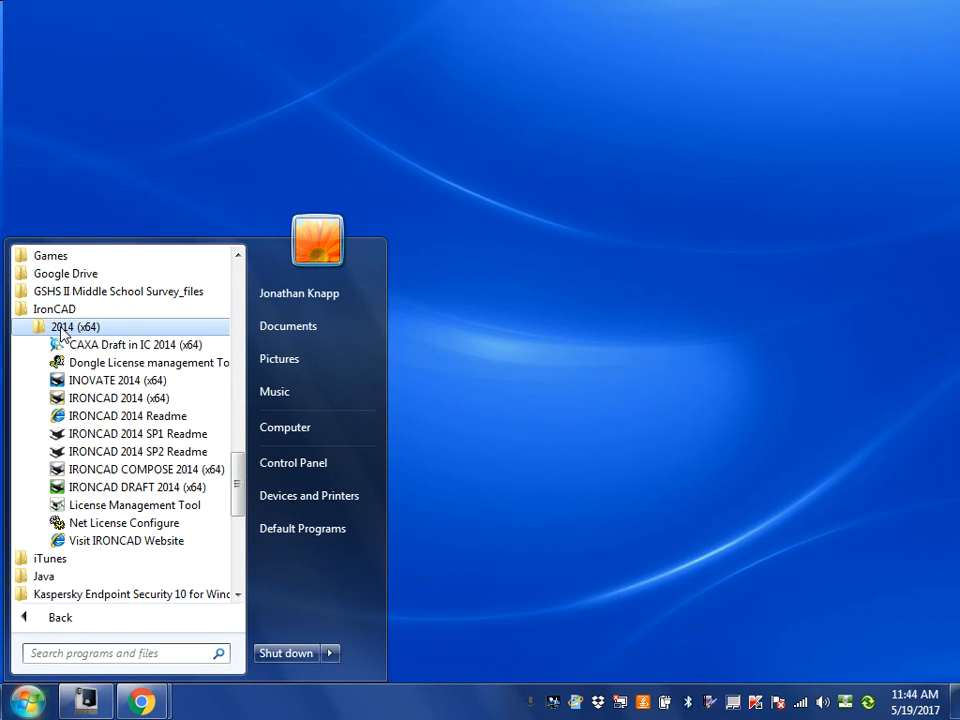
left_click(122, 399)
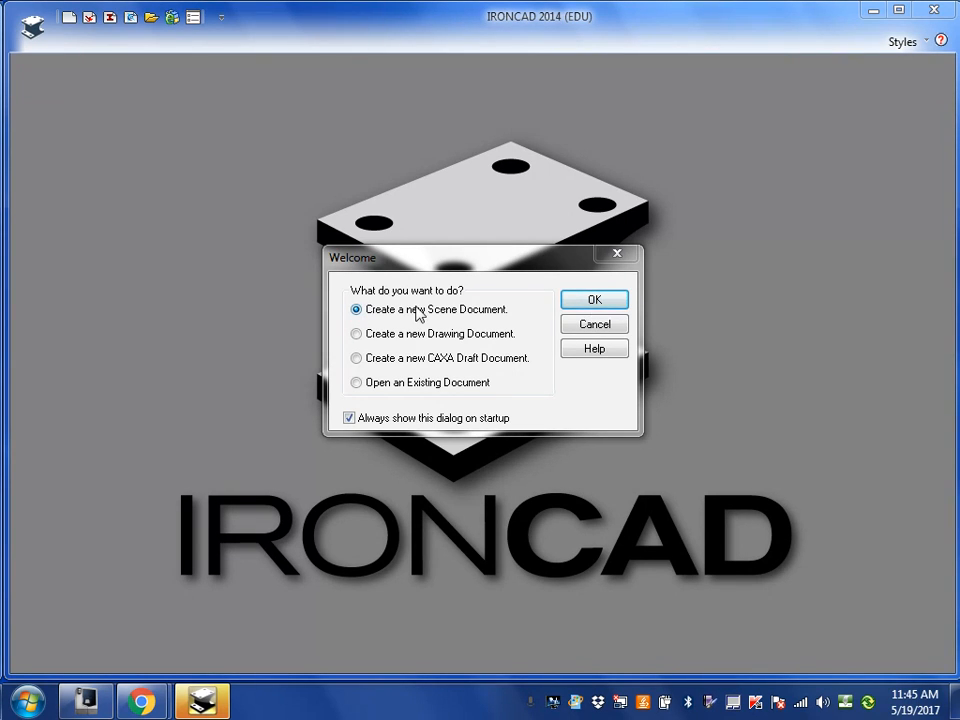
Create a new scene document based on the metric Blue template.
left_click(594, 303)
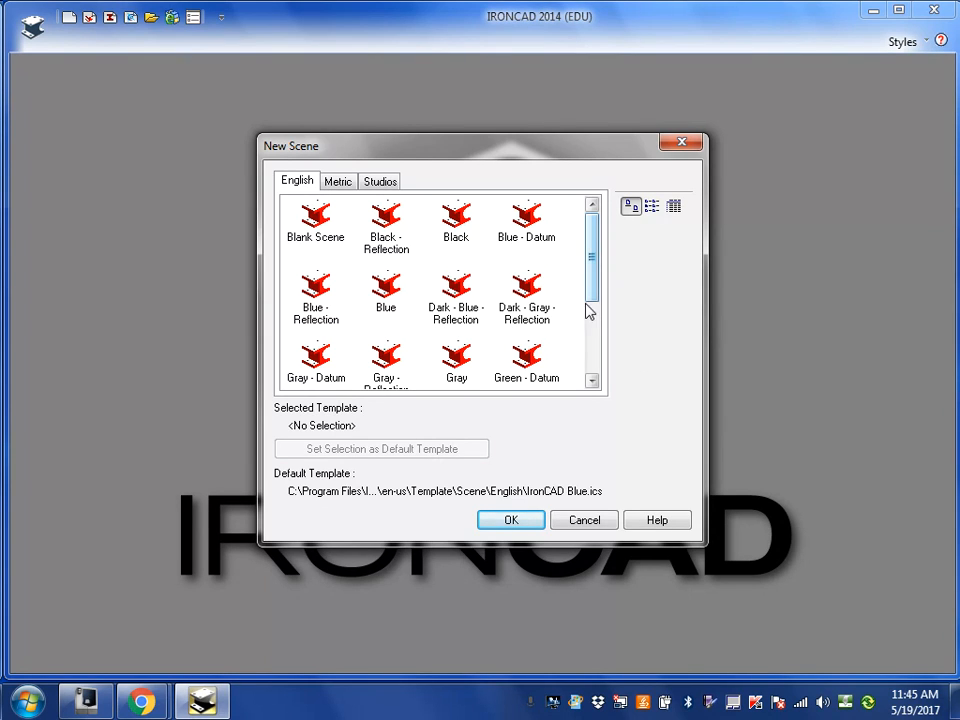
left_click(336, 186)
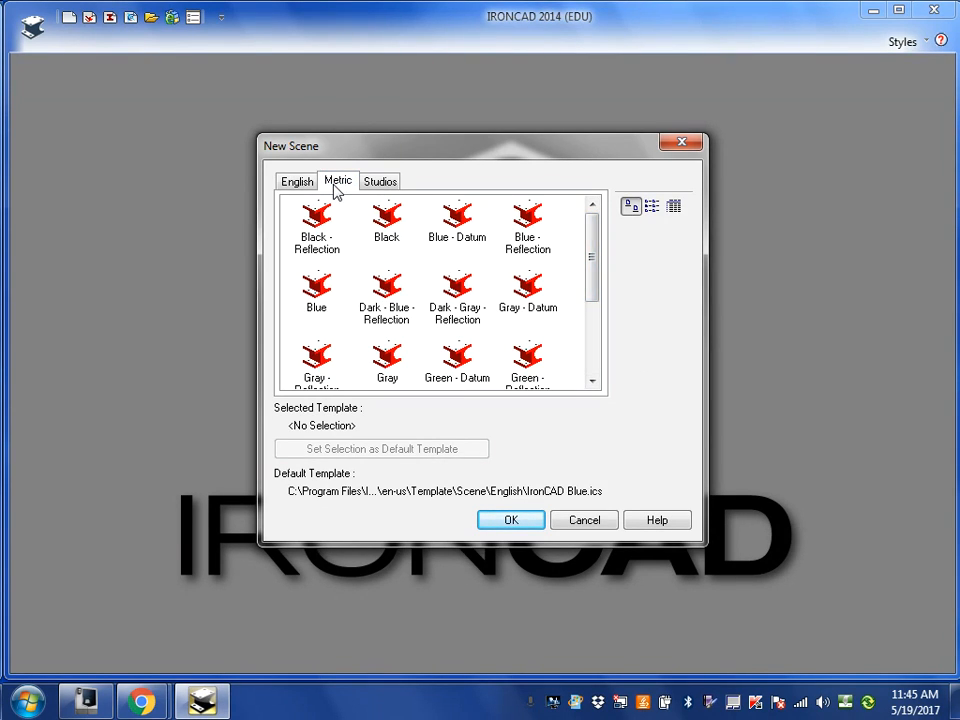
left_click(314, 284)
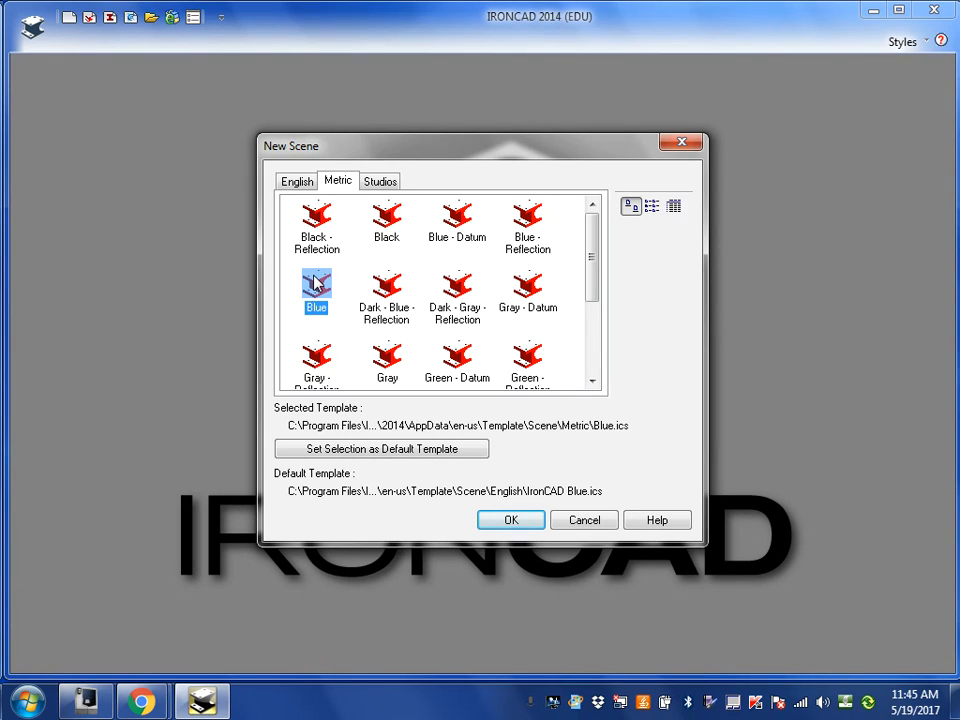
left_click(508, 520)
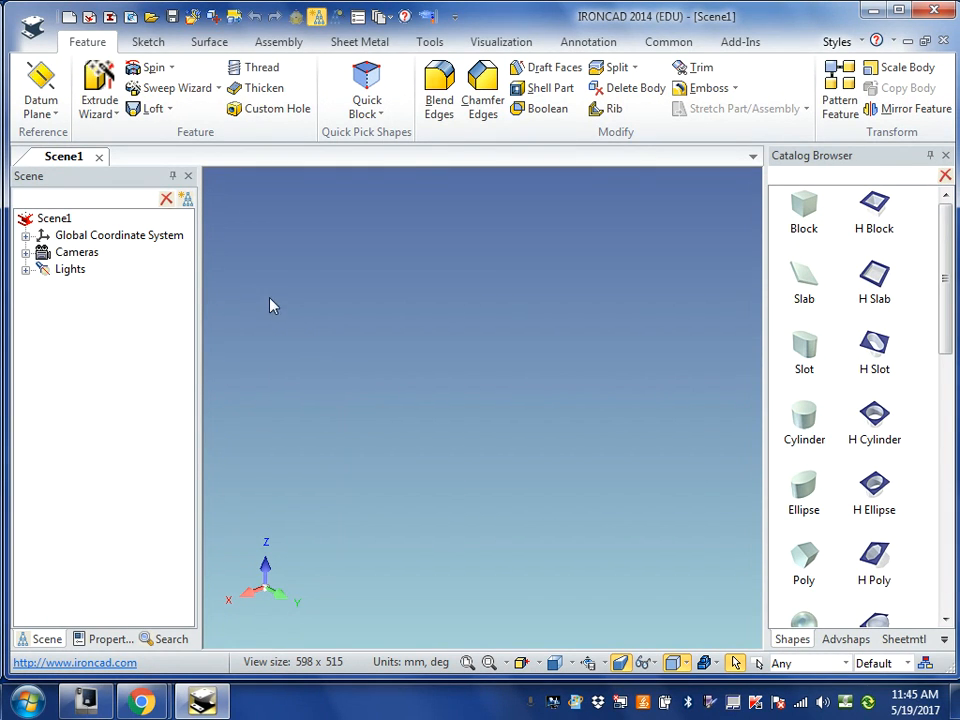
Open the file "Fuselage used to create tutorial" from the 7th Grade folder in My Documents.
left_click(31, 25)
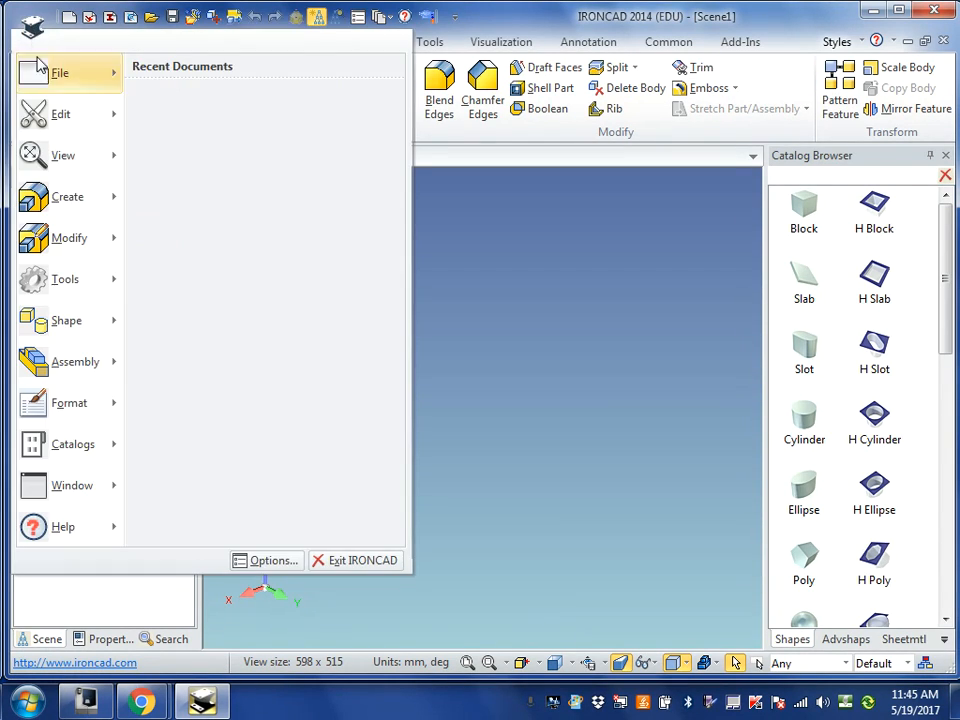
mouse_move(31, 66)
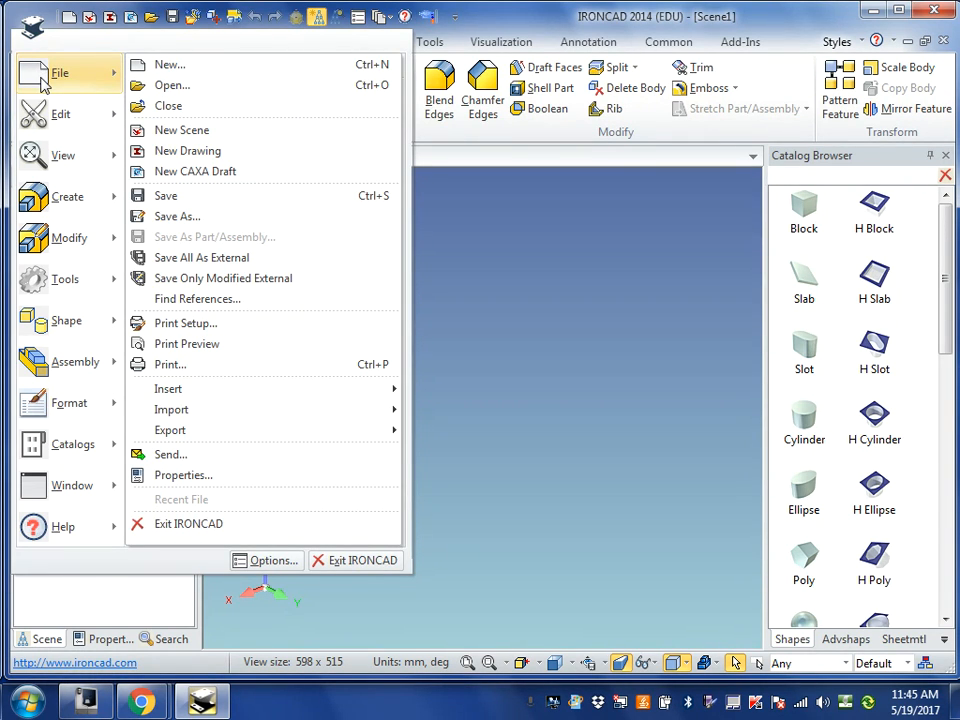
left_click(172, 86)
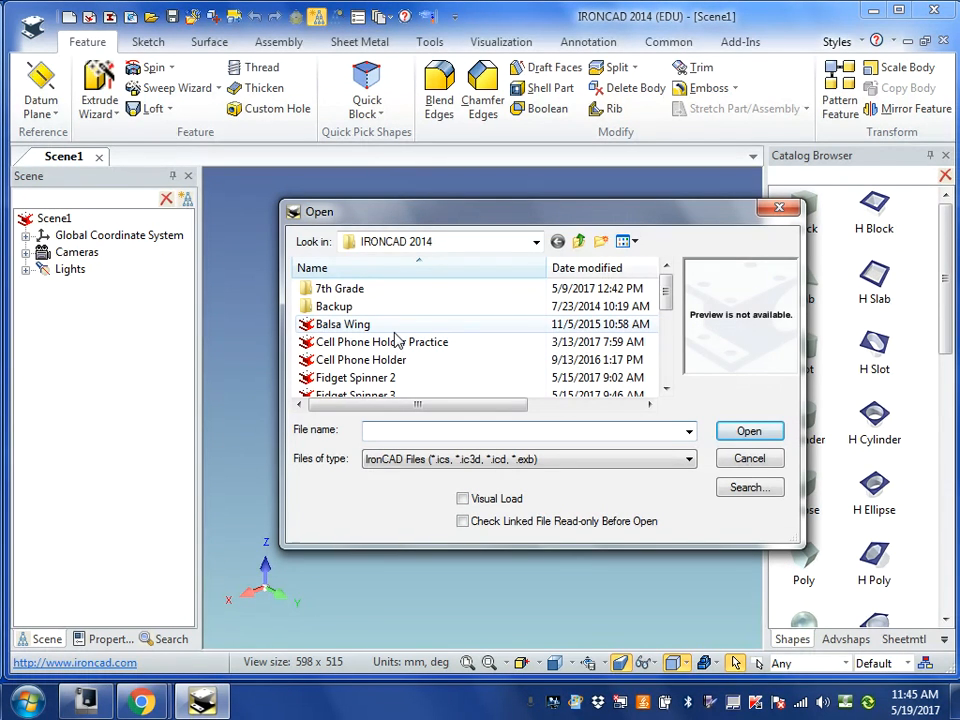
left_click(535, 244)
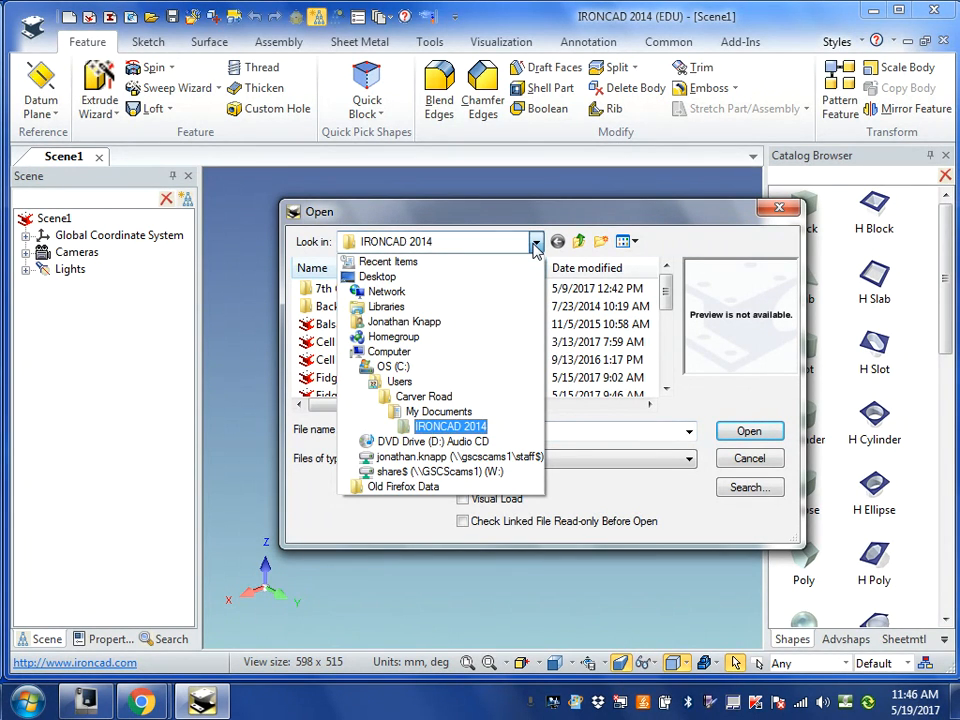
left_click(403, 321)
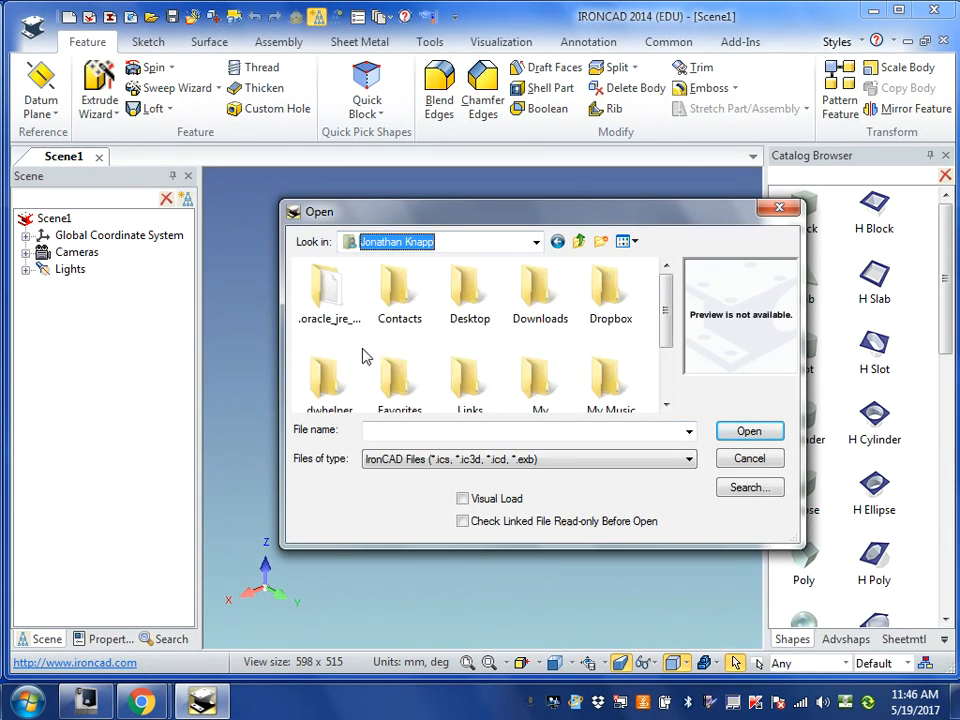
left_click_drag(671, 315, 663, 365)
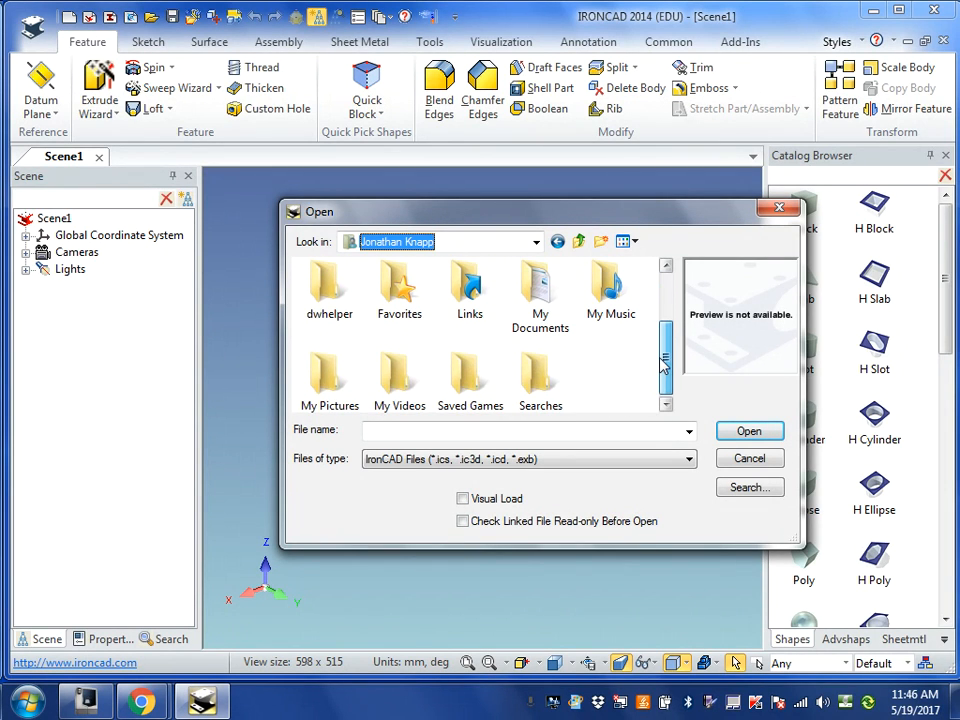
double_click(537, 303)
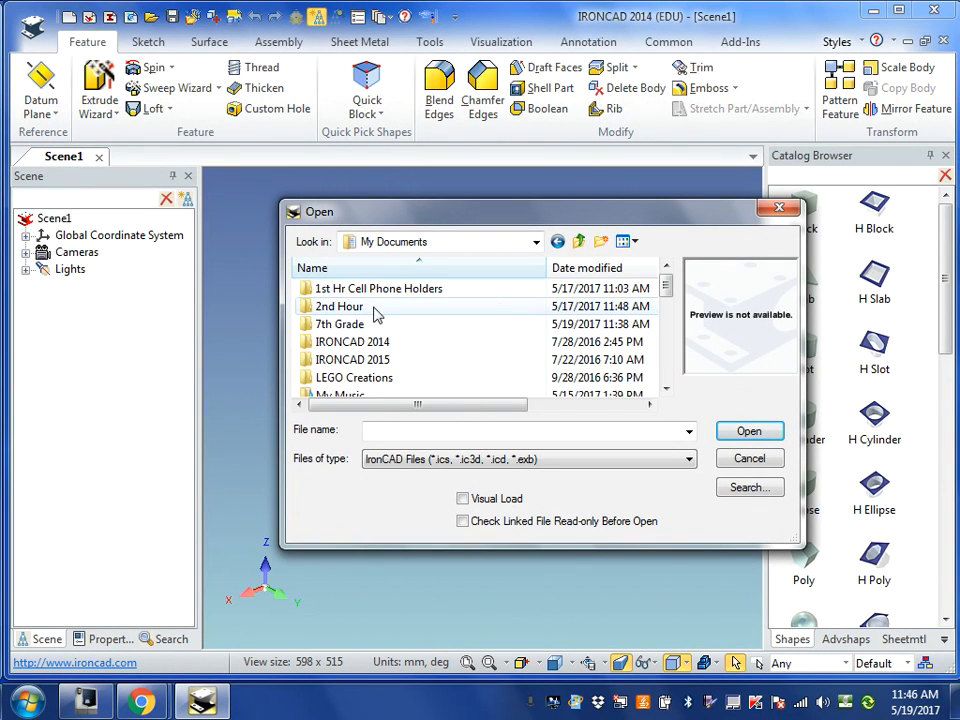
double_click(345, 324)
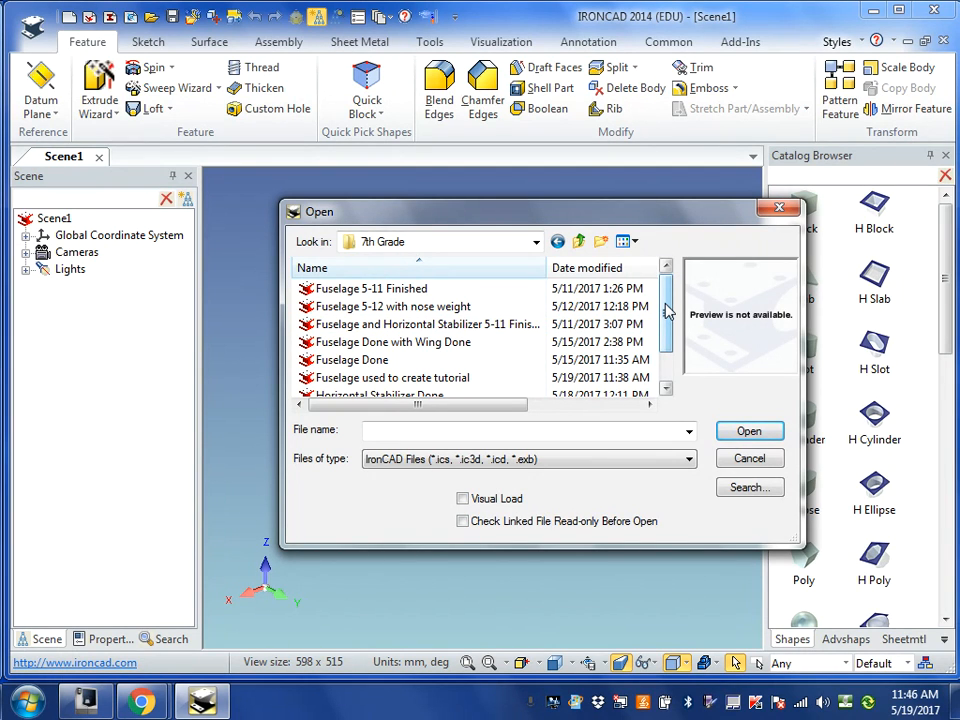
left_click_drag(666, 305, 665, 334)
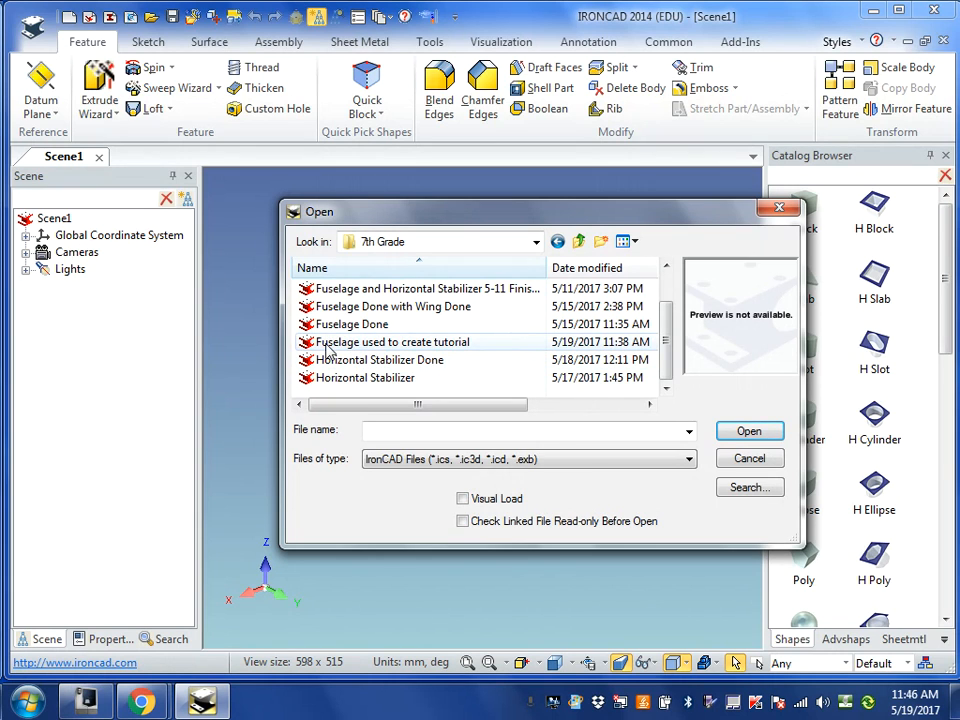
left_click(410, 347)
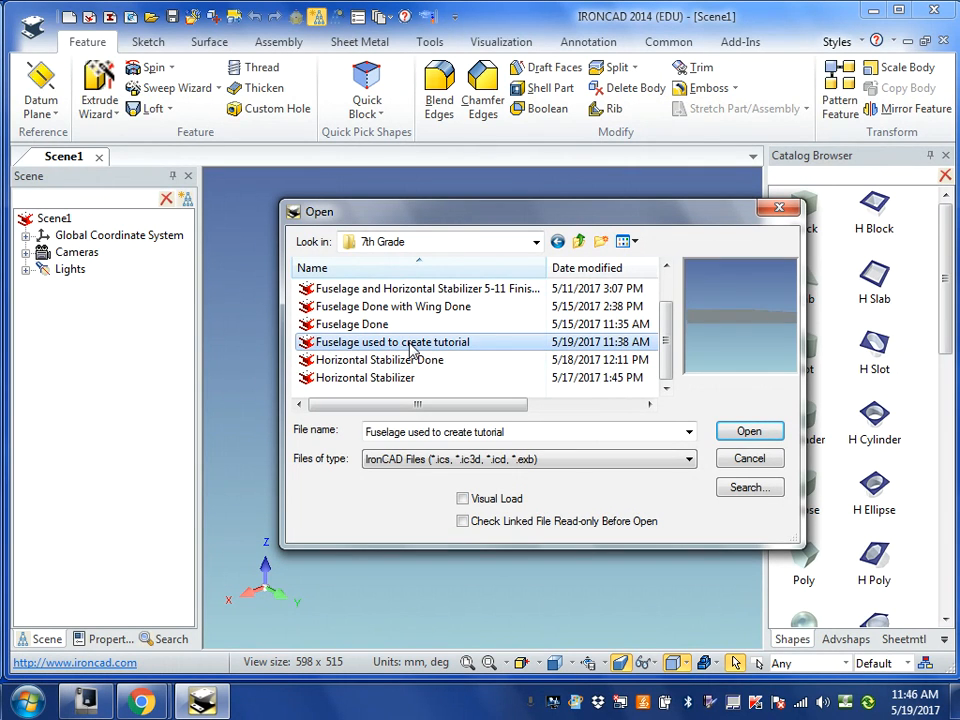
left_click(747, 434)
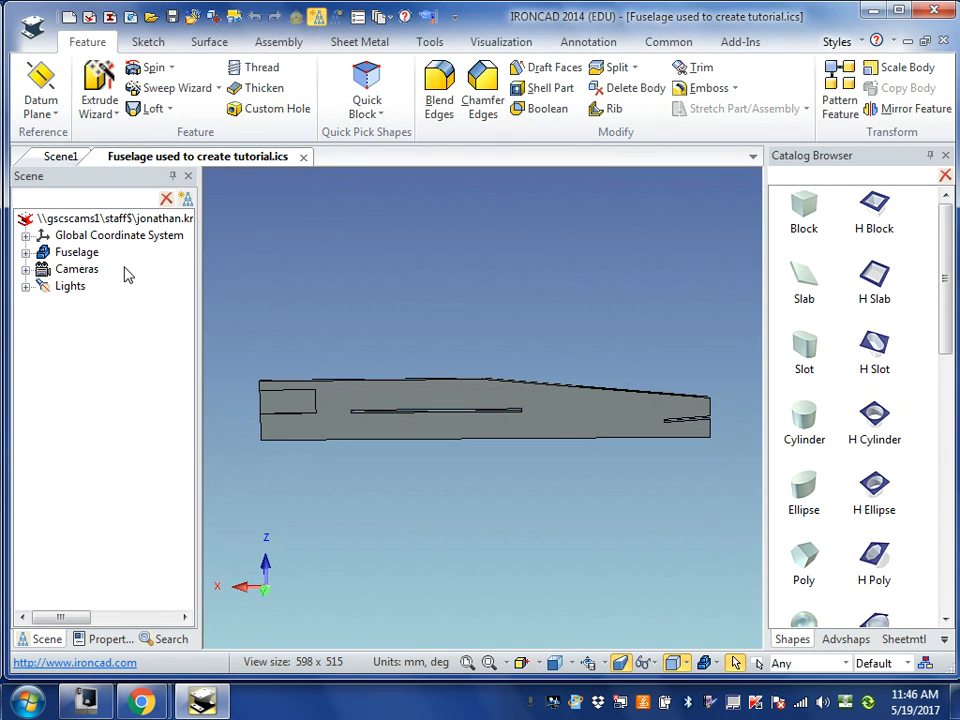
Expand the Fuselage part's feature list in the scene tree and show the model from the back.
left_click(25, 252)
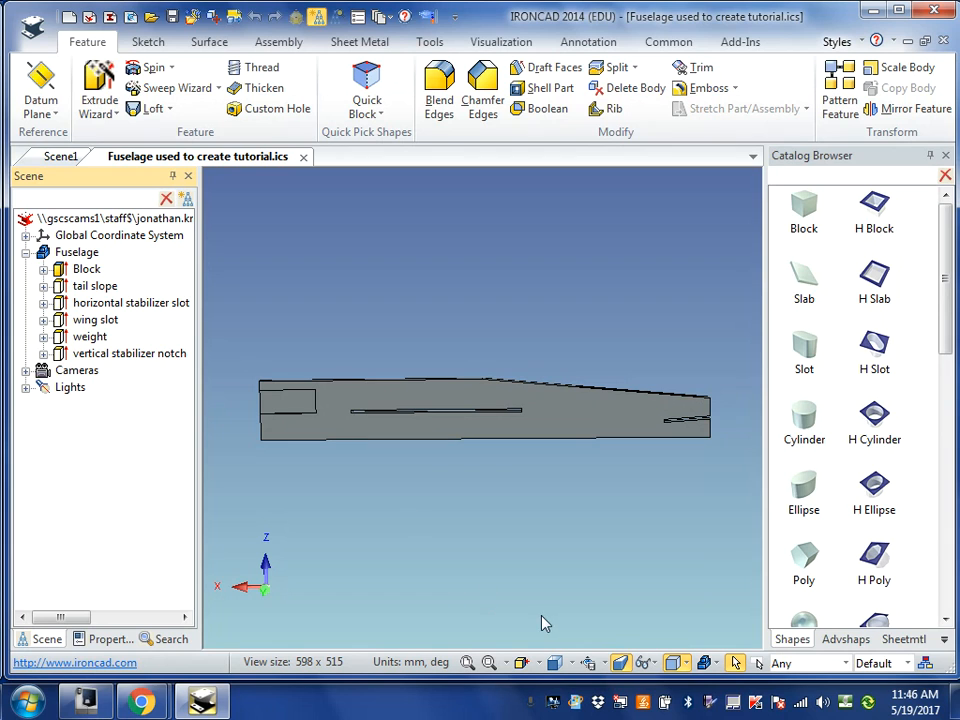
left_click(571, 663)
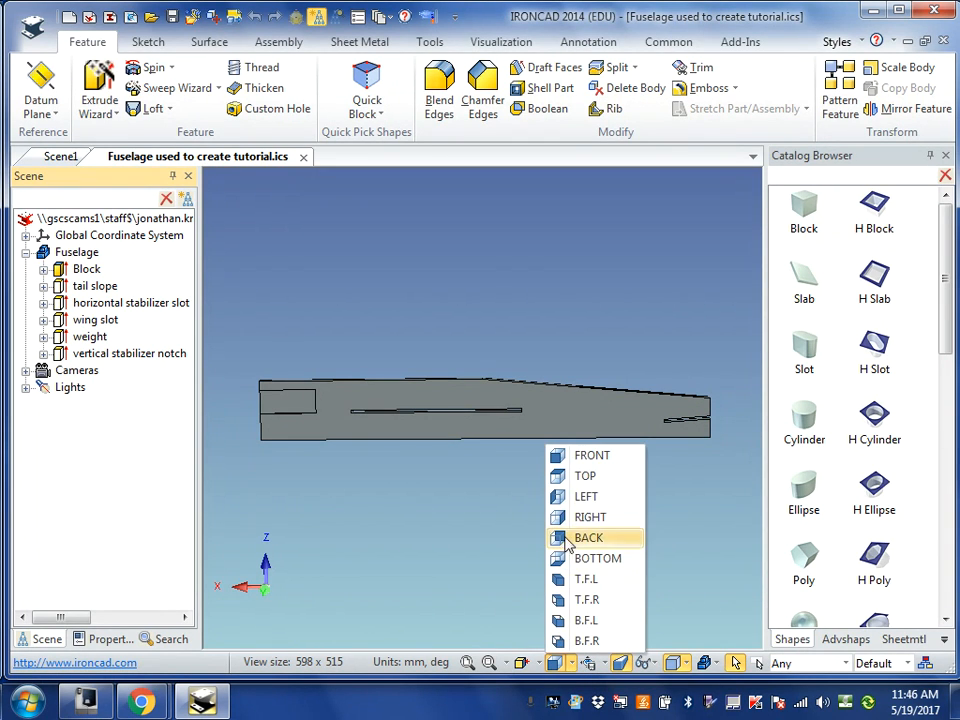
left_click(577, 456)
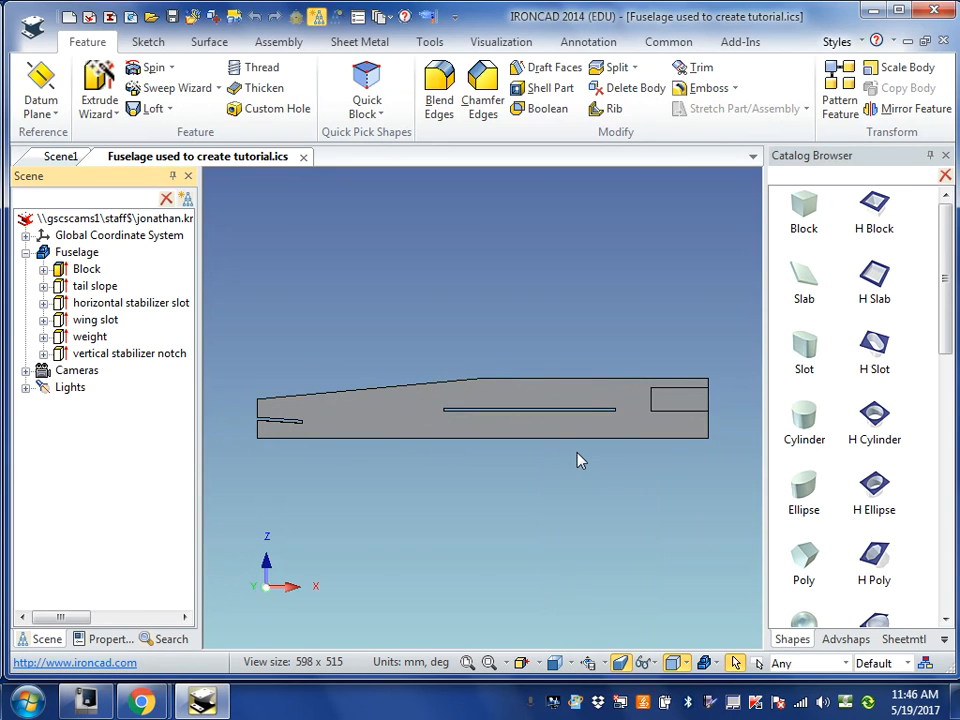
left_click(567, 665)
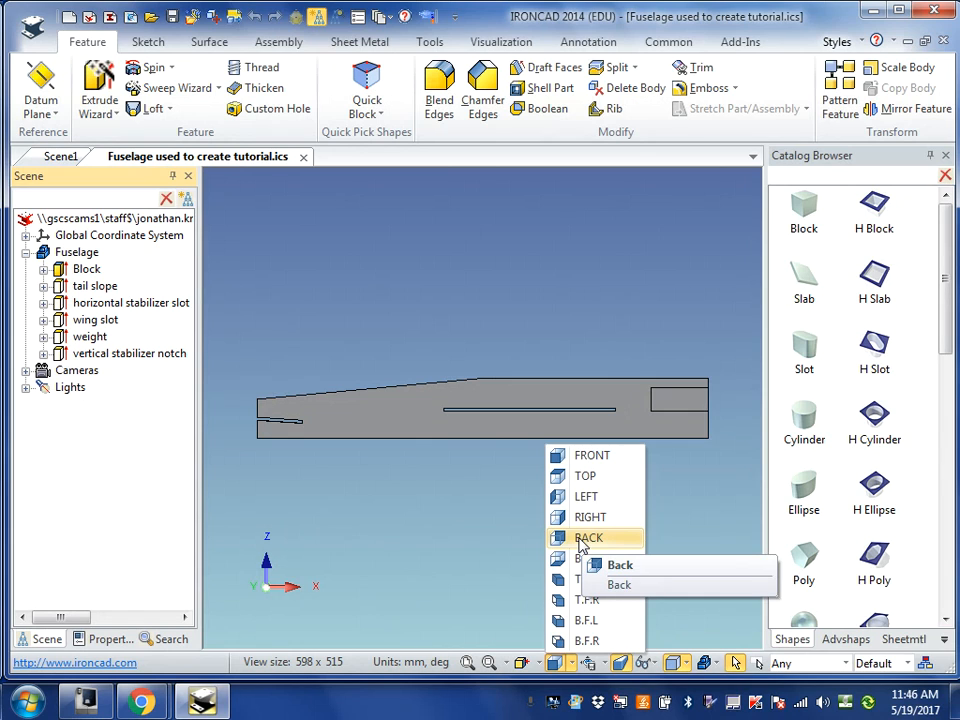
left_click(584, 539)
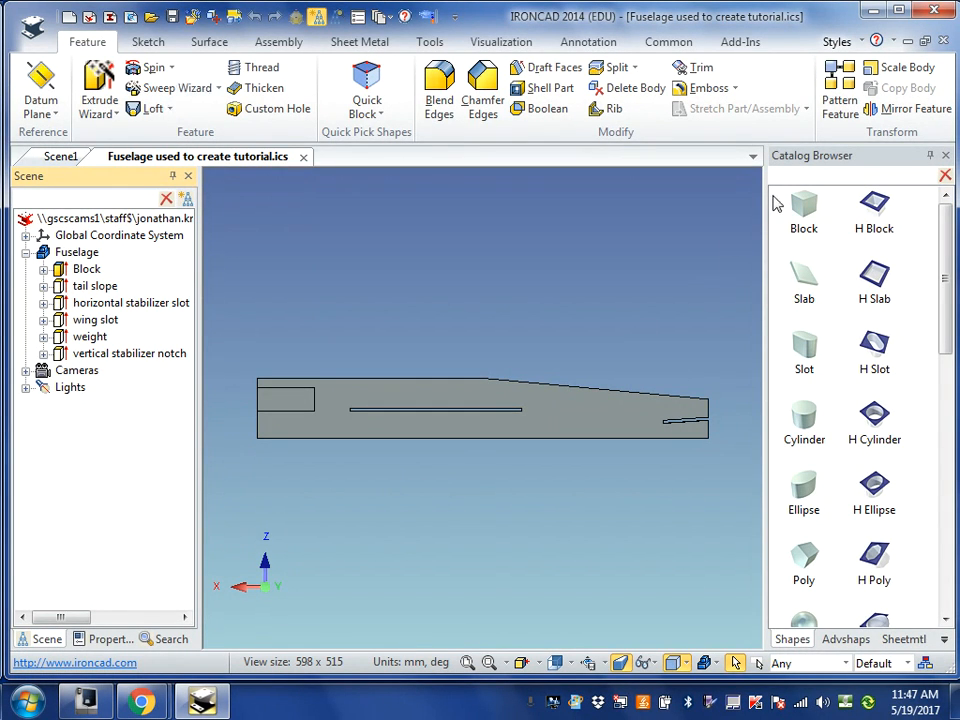
Place a Block shape in empty space above the fuselage as a separate part.
left_click_drag(807, 208, 484, 260)
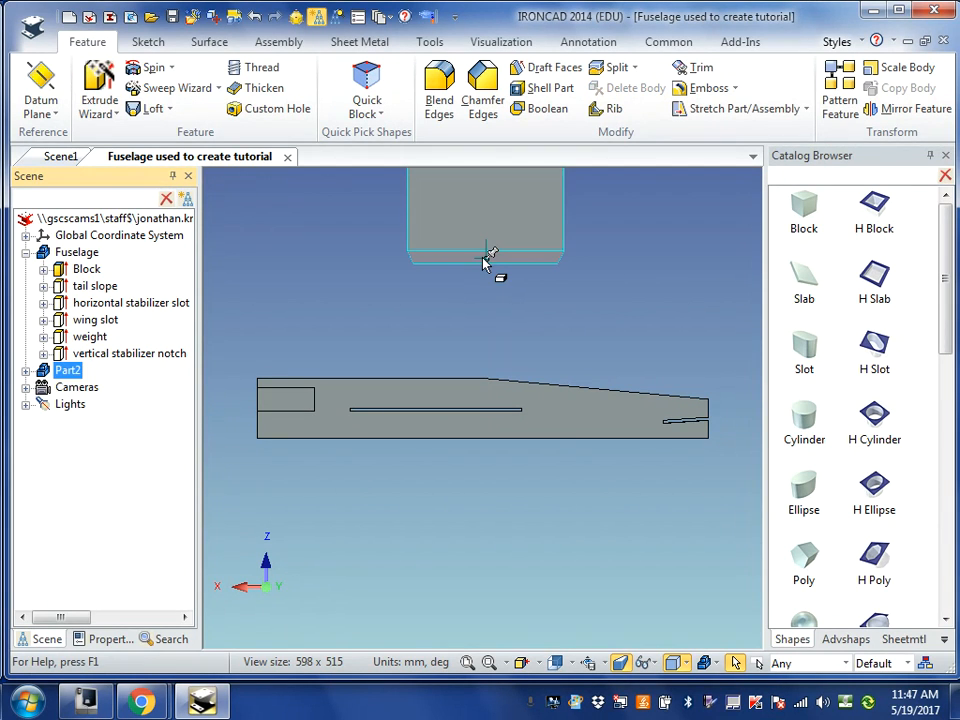
left_click(466, 663)
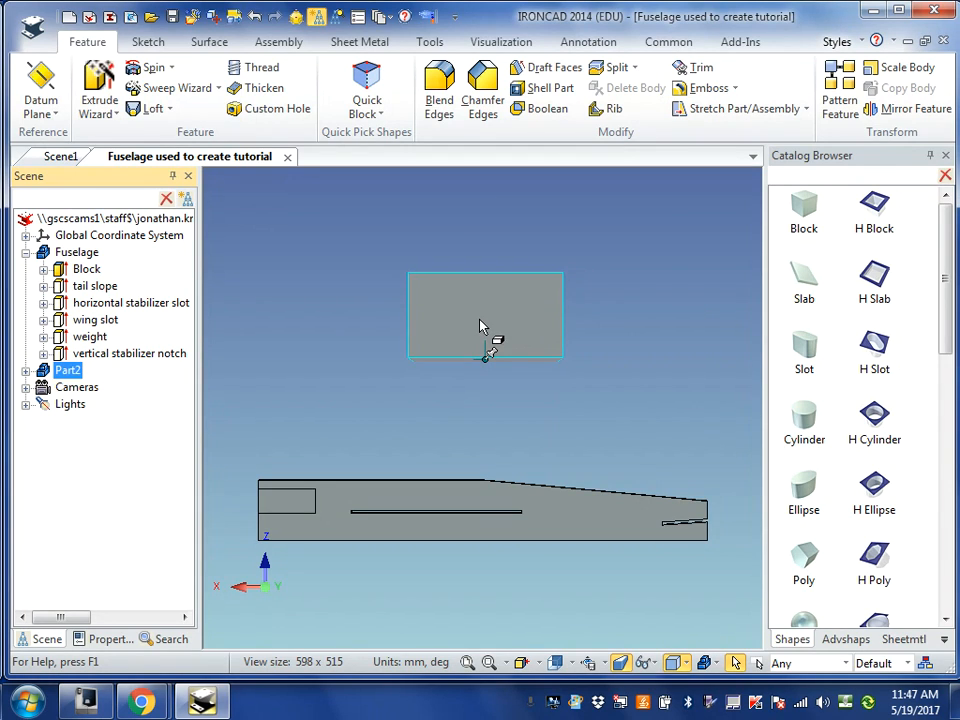
Edit the size box of the new block above the fuselage and set its width to 200 mm.
left_click(485, 330)
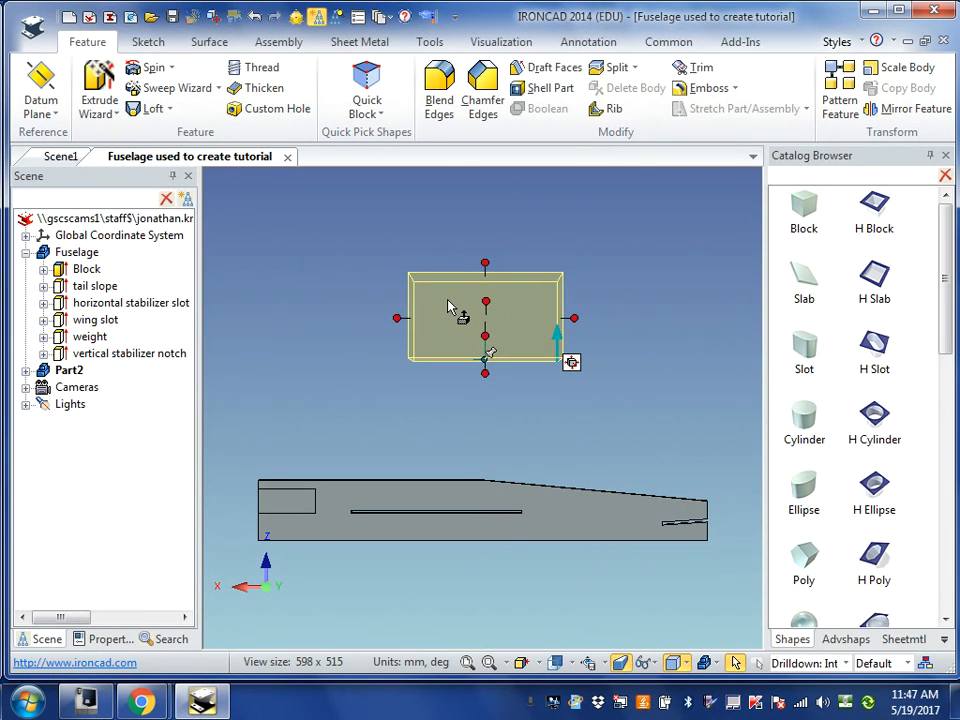
right_click(486, 262)
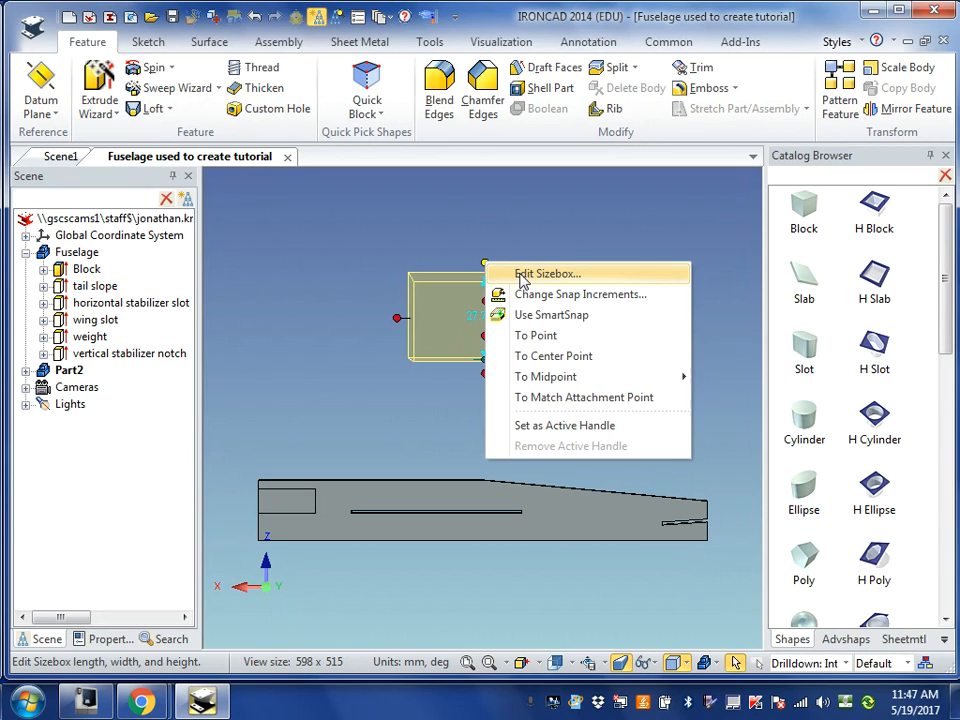
left_click(520, 276)
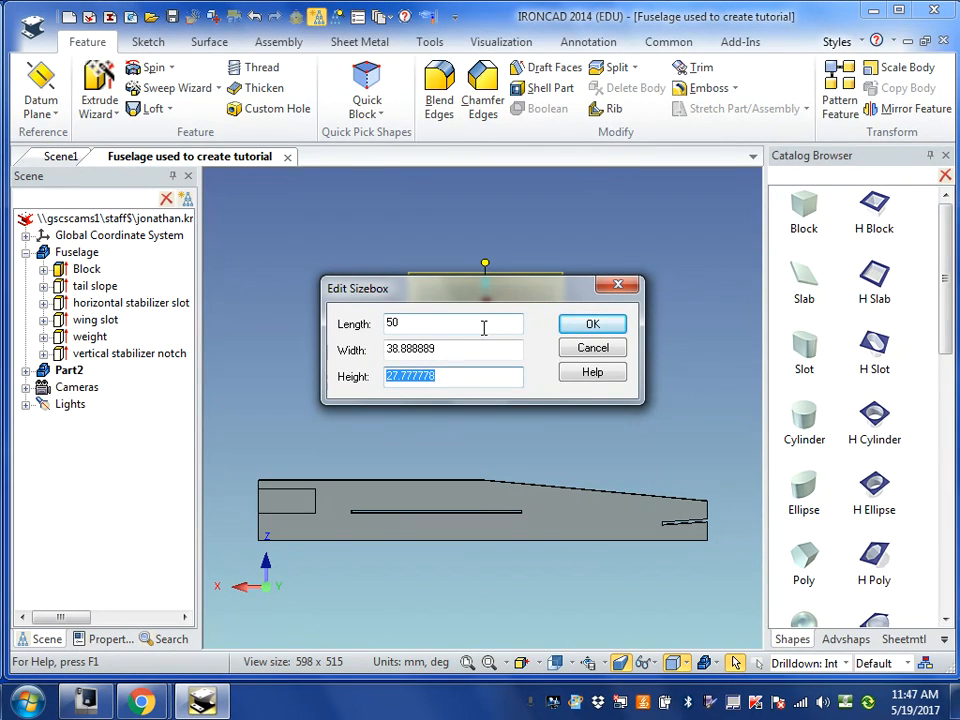
left_click(436, 349)
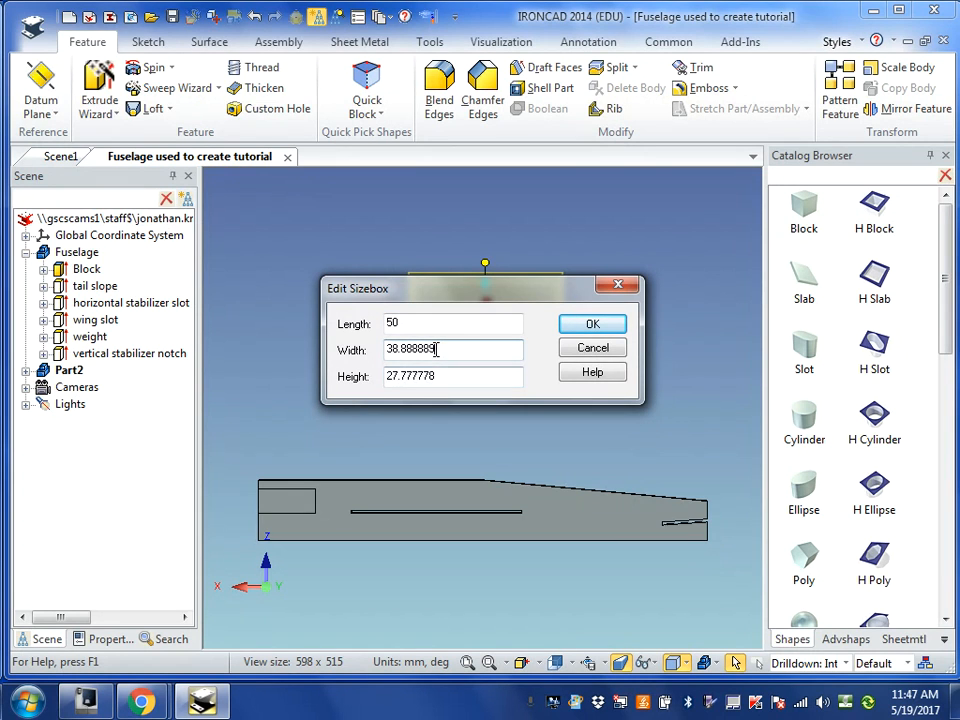
left_click_drag(436, 349, 379, 347)
type("2")
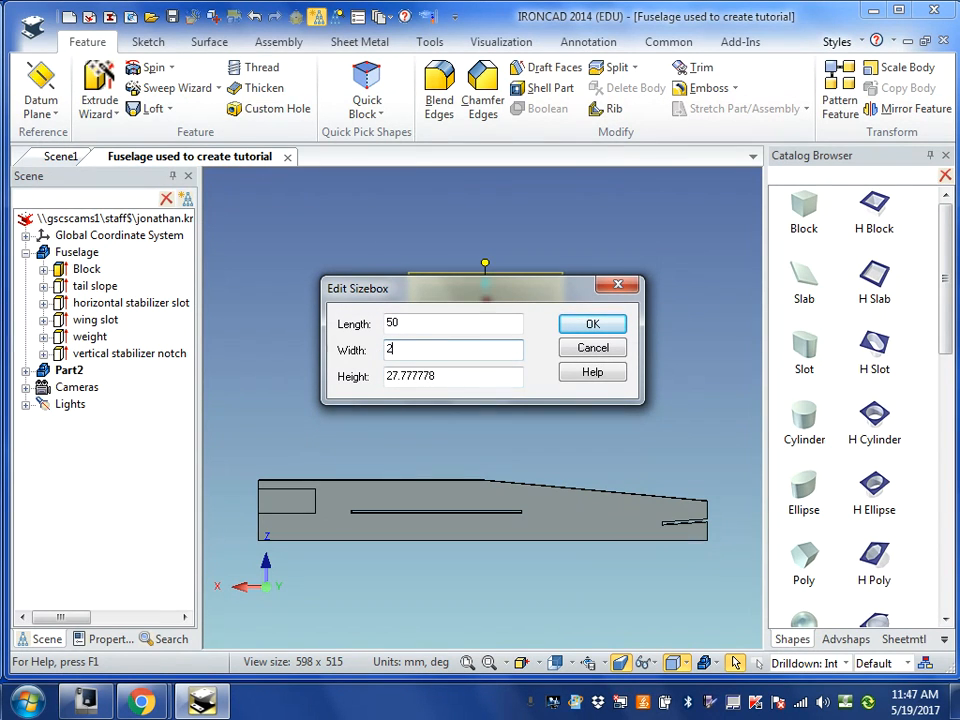
type("00")
Set the block's height to 1 mm and its length to 38 mm, apply the size, and deselect the block.
left_click(400, 322)
double_click(400, 322)
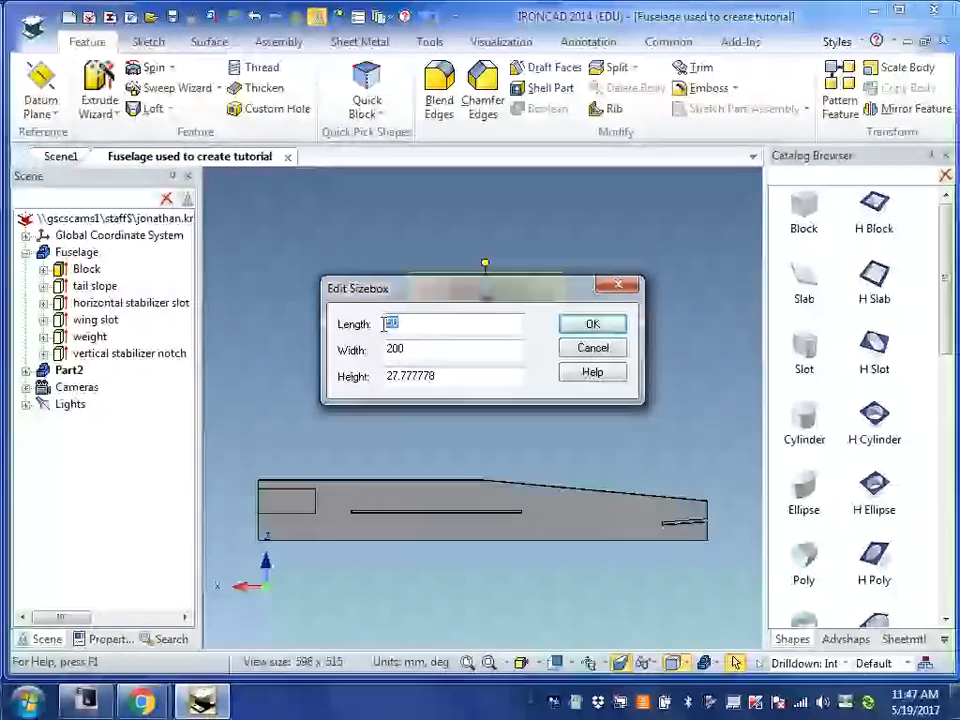
left_click_drag(436, 376, 353, 376)
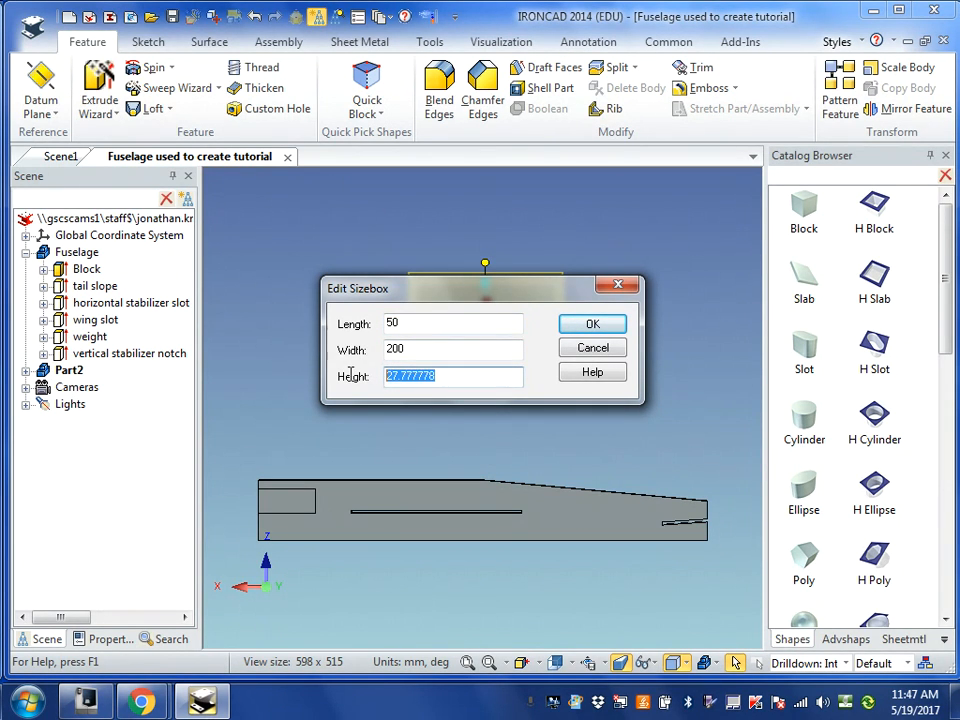
type("1")
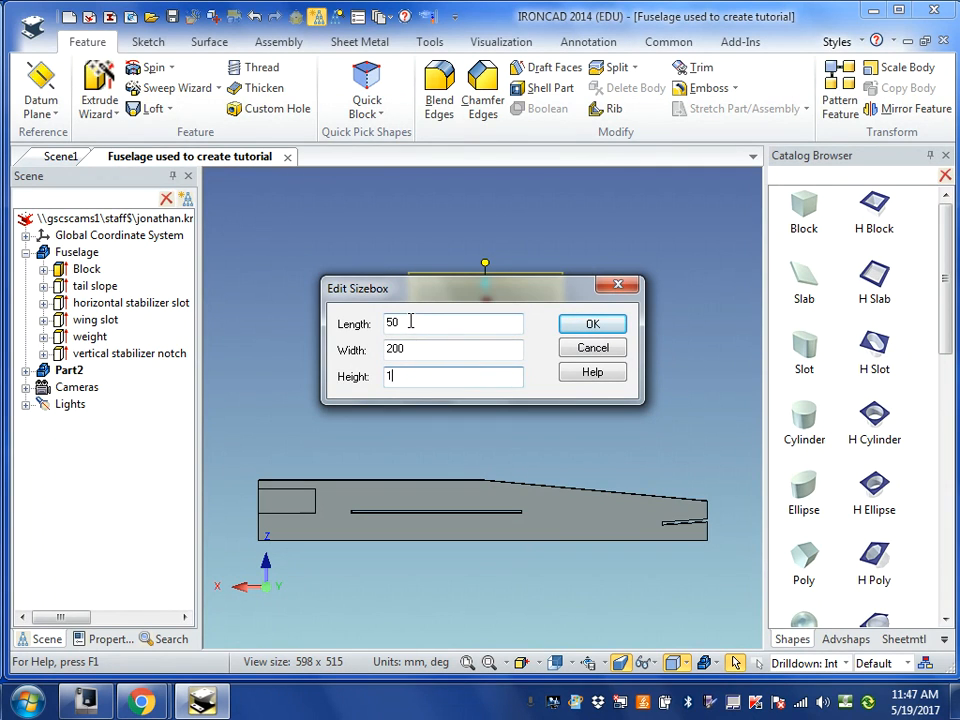
left_click_drag(409, 322, 379, 324)
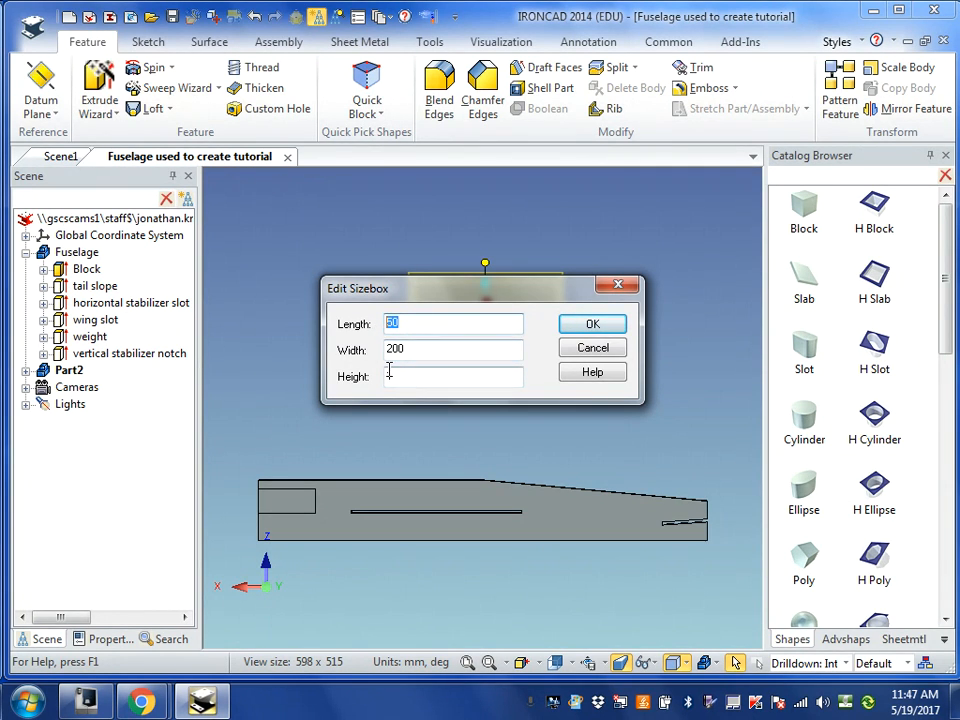
type("38")
left_click(588, 330)
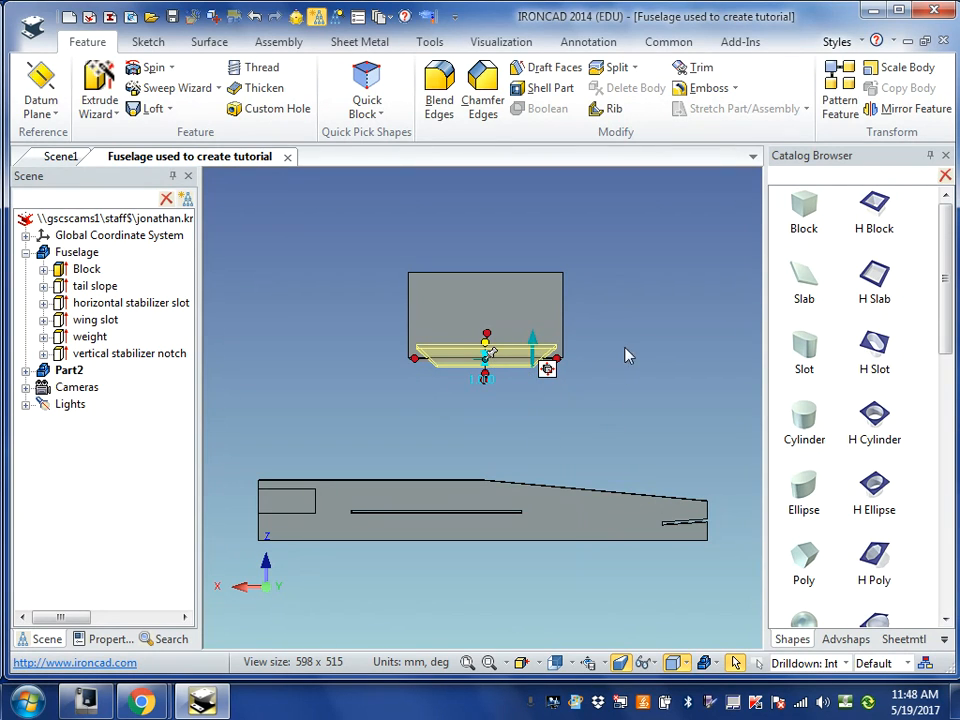
left_click(677, 315)
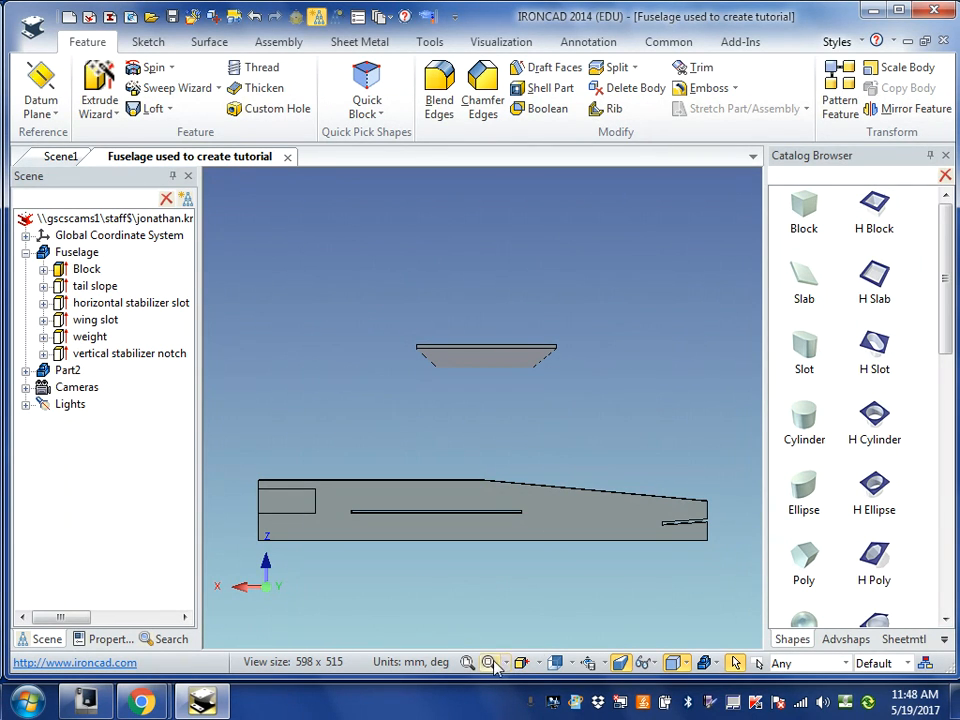
Examine the resized block and the fuselage from the top and at an angle, finishing in the top view fitted to the window.
left_click(571, 662)
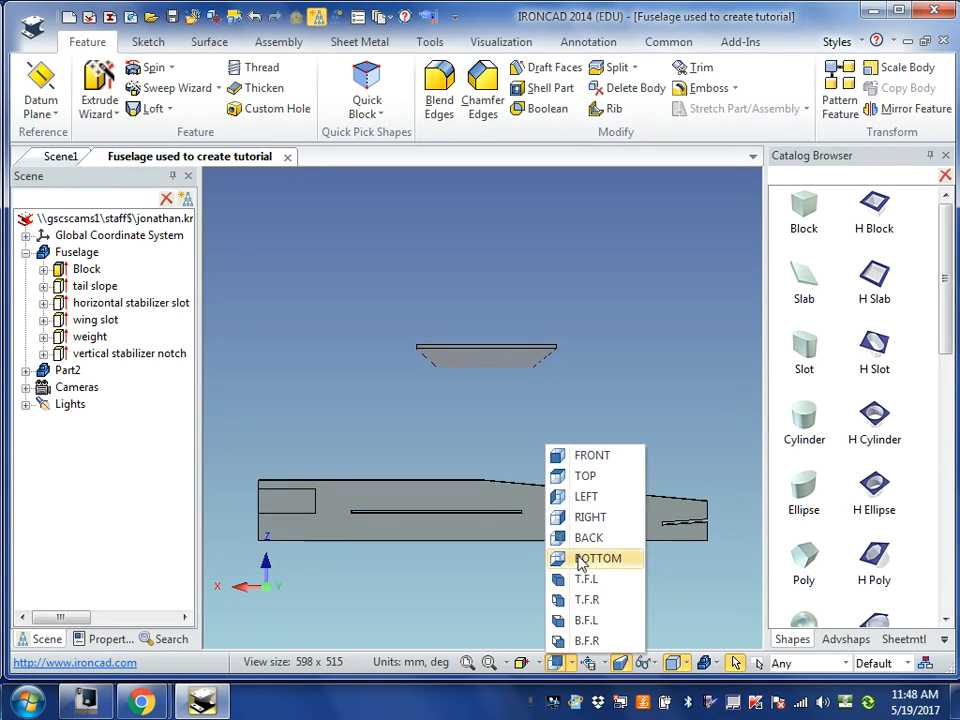
left_click(580, 477)
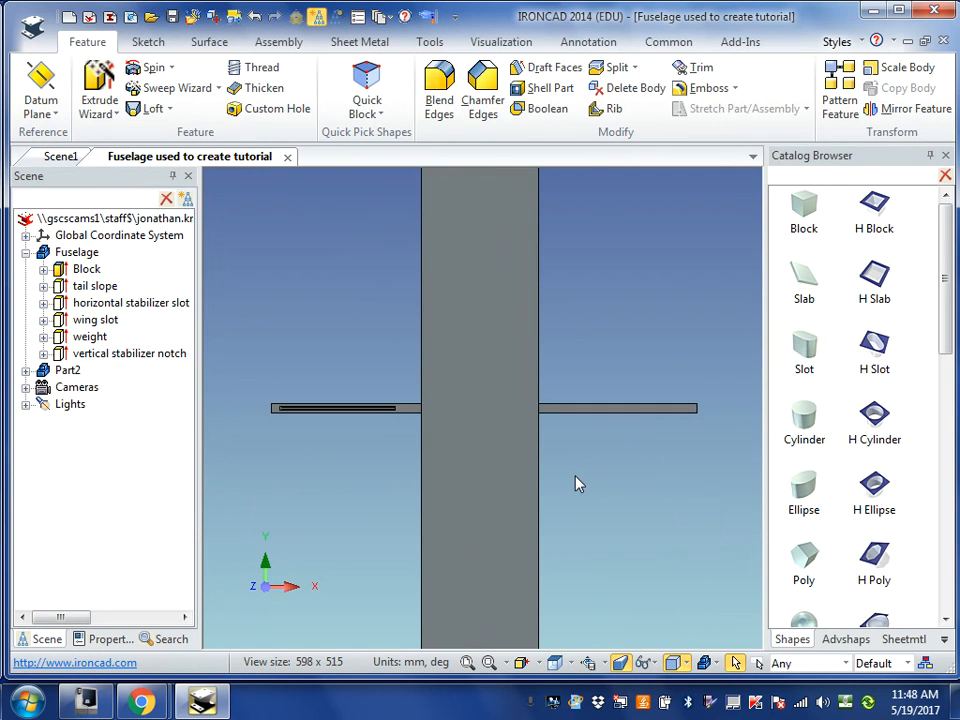
left_click(505, 664)
left_click(518, 643)
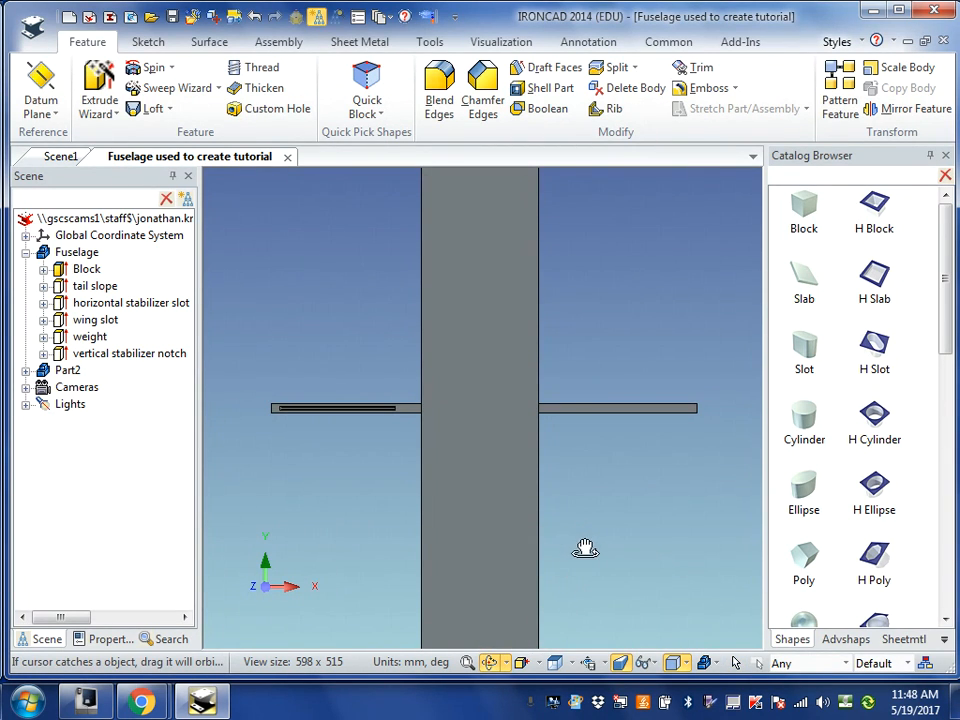
mouse_move(592, 549)
left_mouse_down()
mouse_move(565, 429)
mouse_move(521, 424)
mouse_move(579, 424)
mouse_move(624, 441)
mouse_move(619, 470)
mouse_move(561, 493)
mouse_move(598, 546)
mouse_move(596, 571)
mouse_move(598, 533)
left_mouse_up()
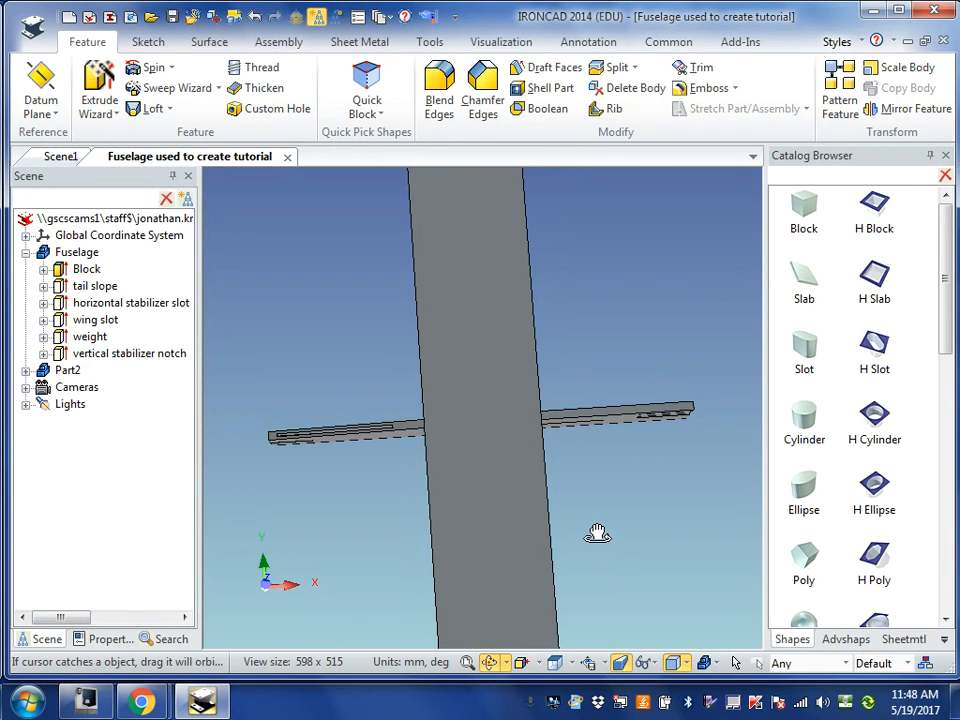
key("Escape")
left_click(571, 663)
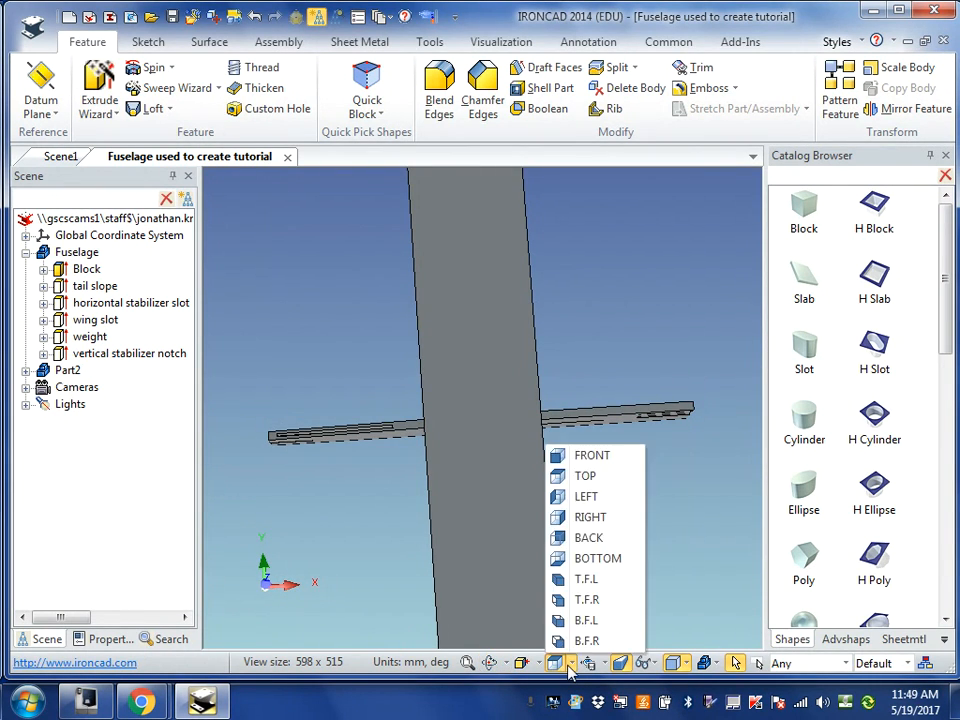
left_click(575, 476)
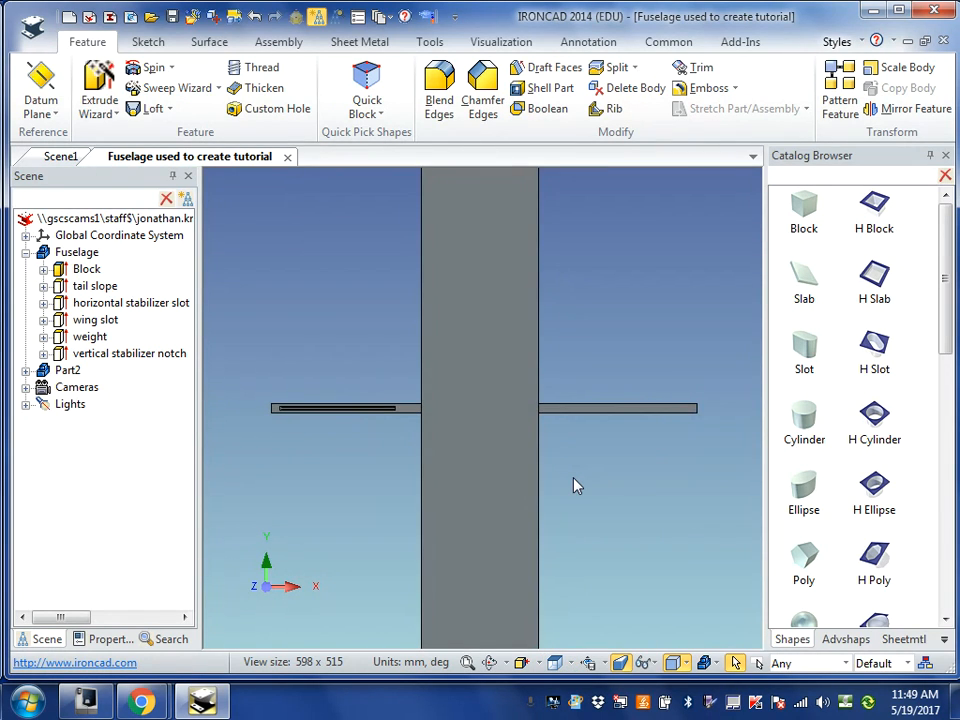
left_click(467, 663)
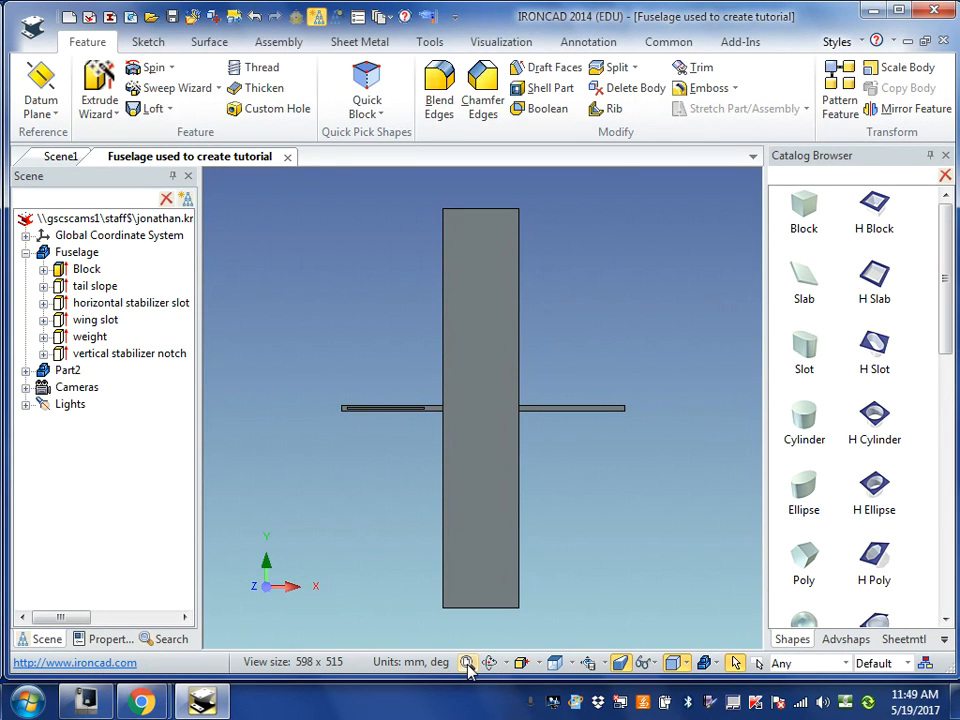
Hide the Fuselage part so that only the new block is displayed.
left_click(594, 412)
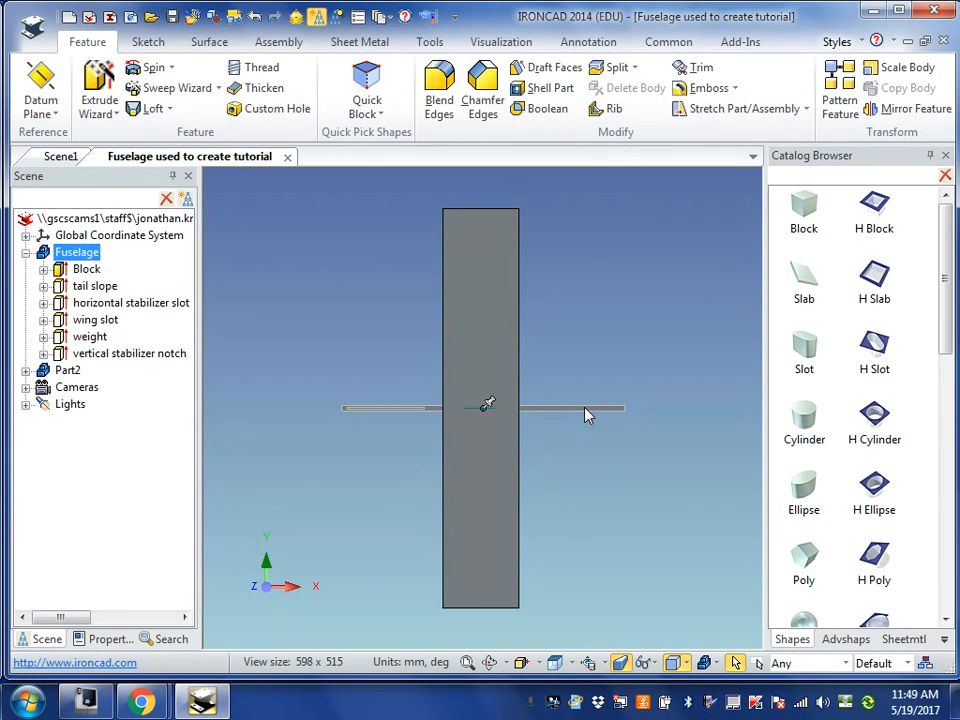
right_click(587, 414)
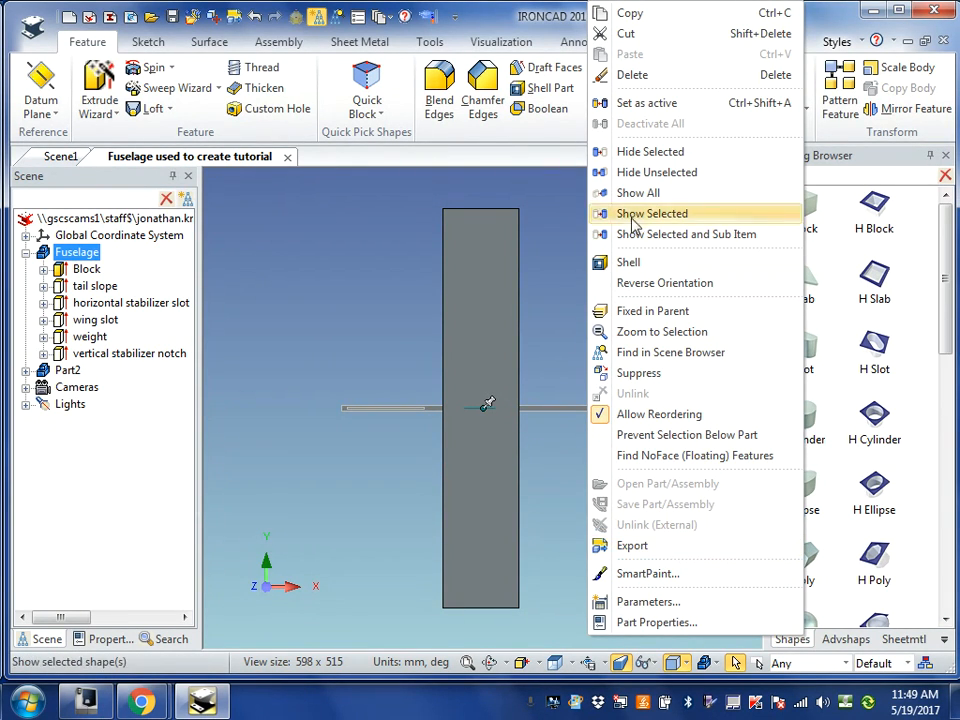
left_click(631, 158)
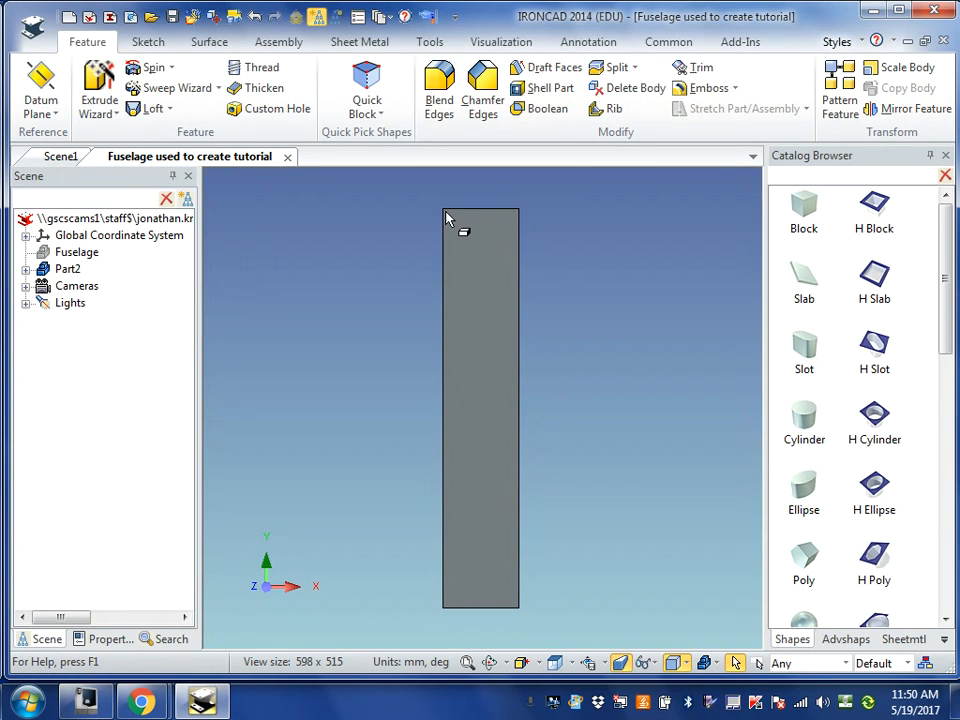
left_click(114, 115)
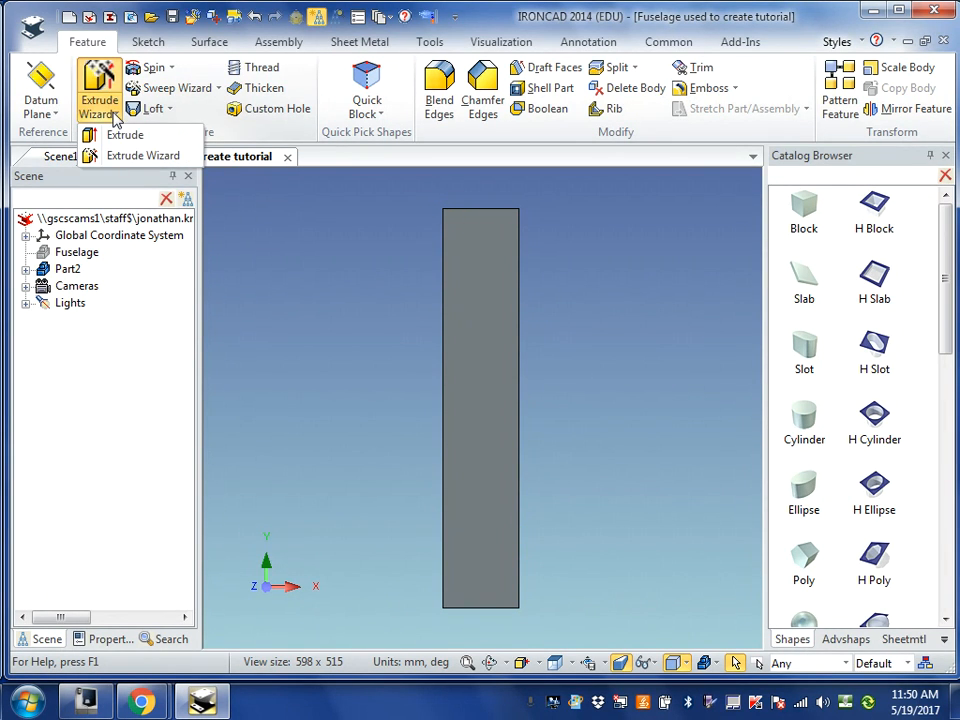
left_click(140, 156)
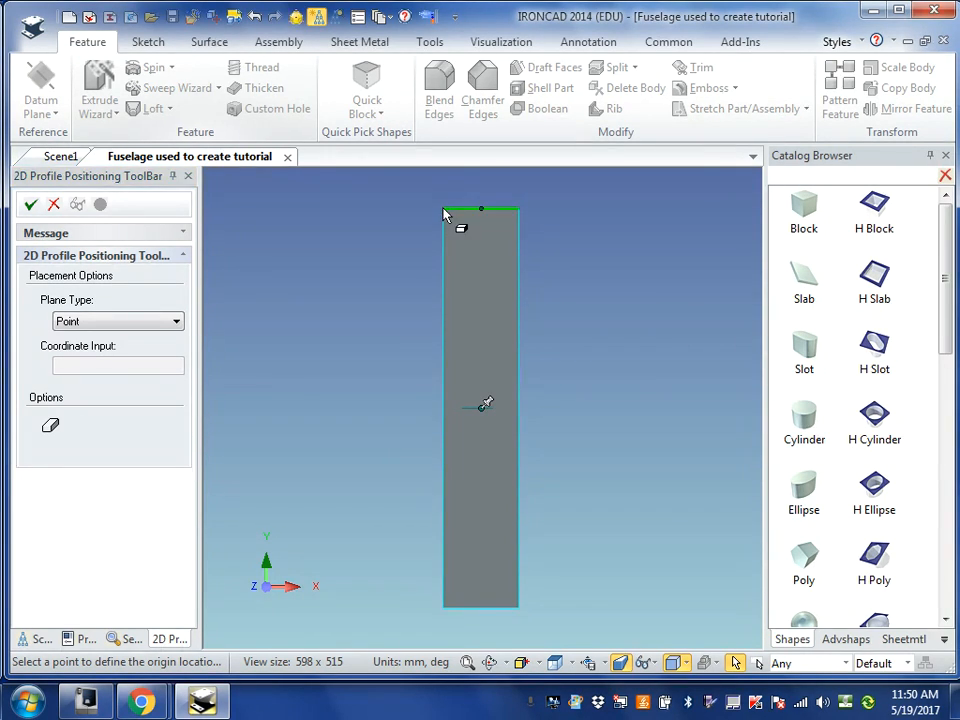
left_click(480, 366)
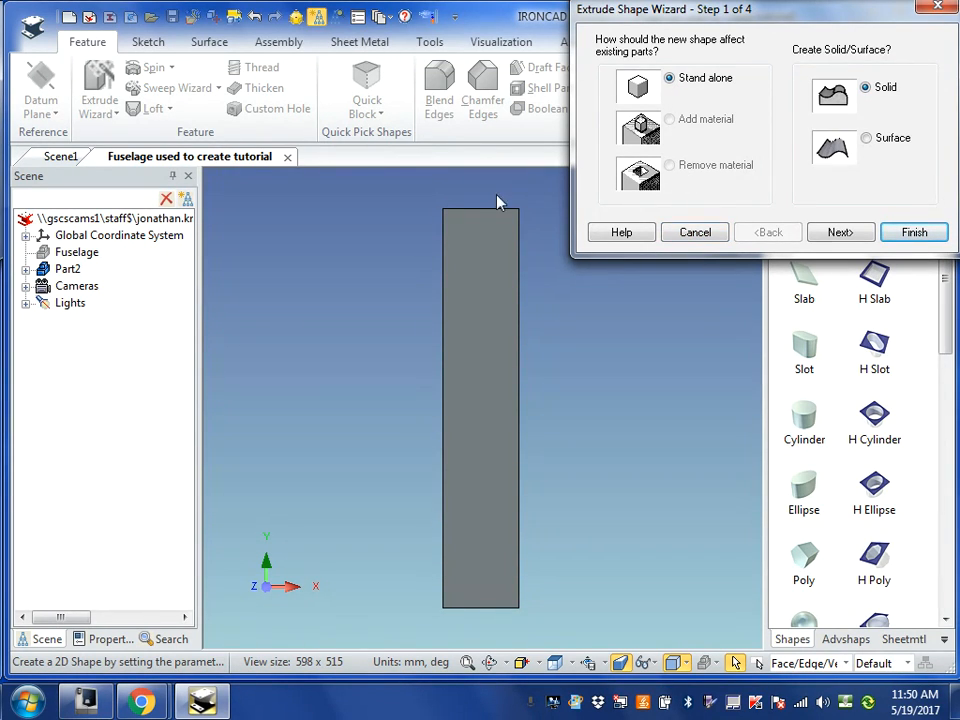
left_click(695, 238)
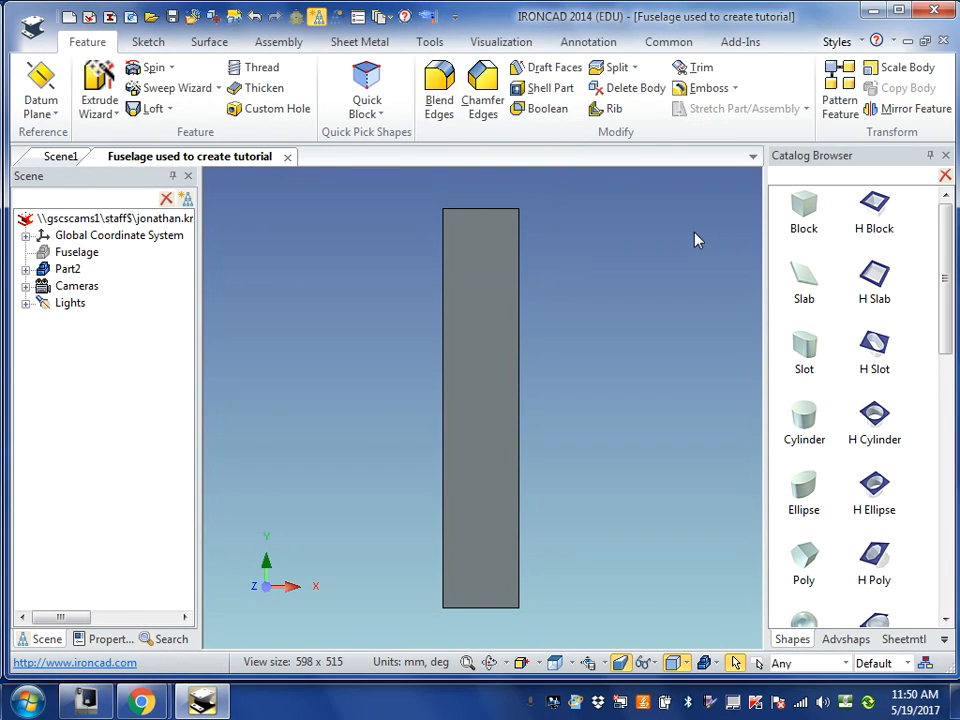
Set up a solid Extrude Wizard shape that removes material, with its sketch plane at the centre of the block's top face.
left_click(105, 112)
left_click(122, 158)
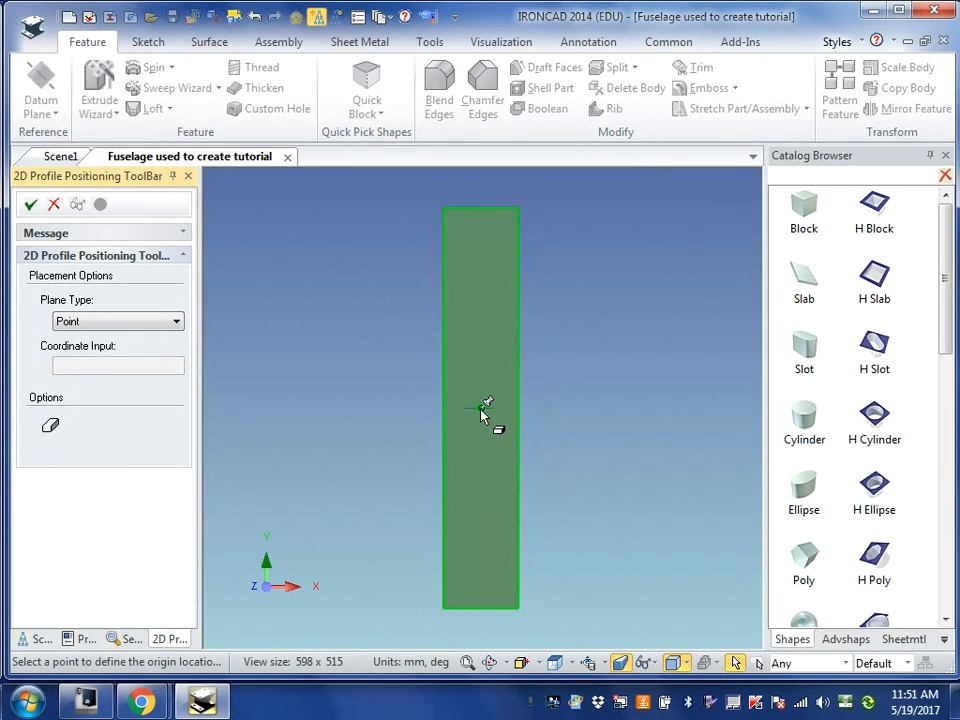
left_click(480, 409)
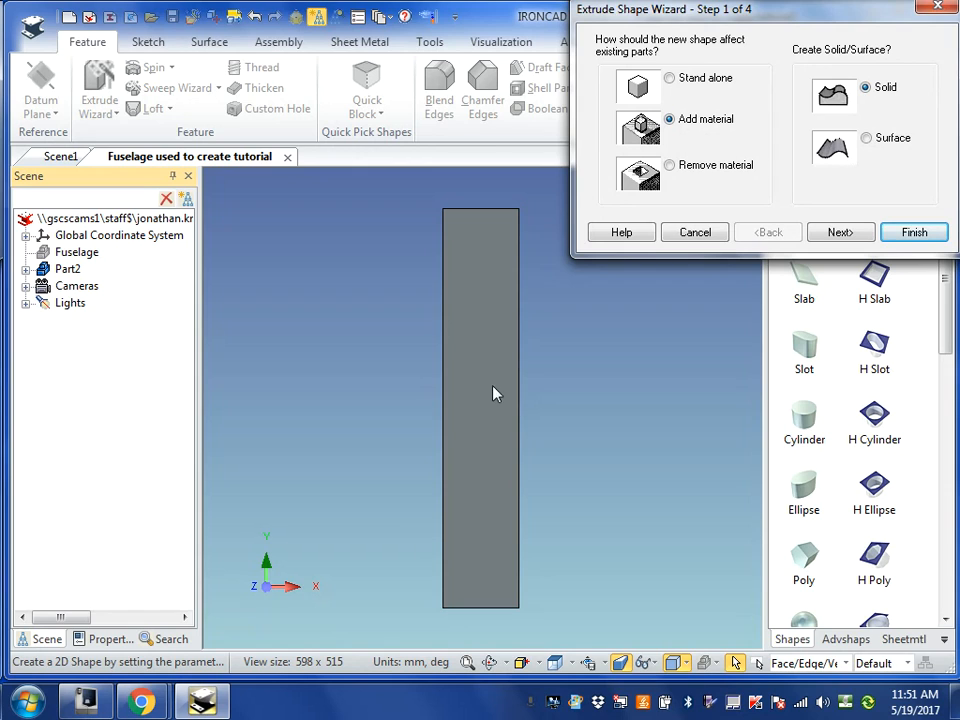
left_click(669, 166)
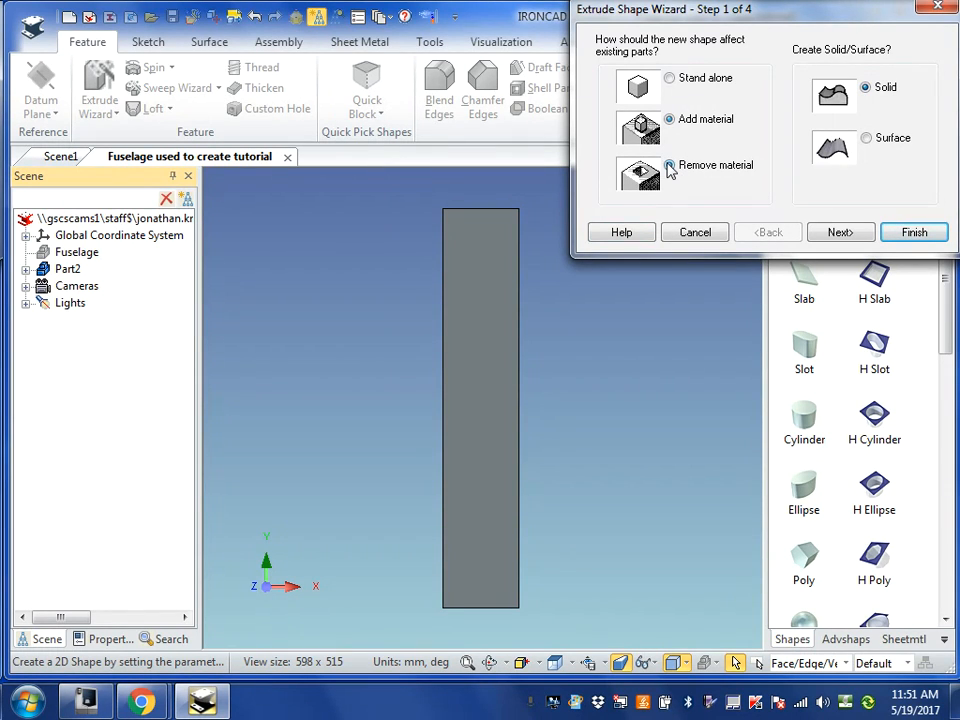
left_click(905, 233)
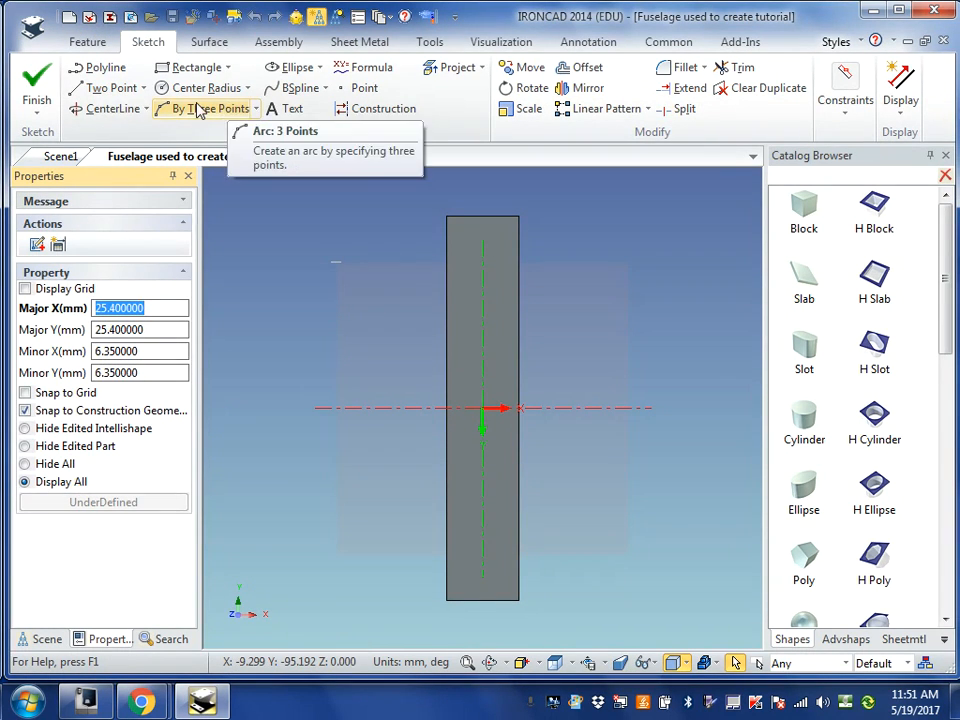
Sketch a 30 mm two-point line from the block's upper-left corner along its upper short edge.
left_click(108, 88)
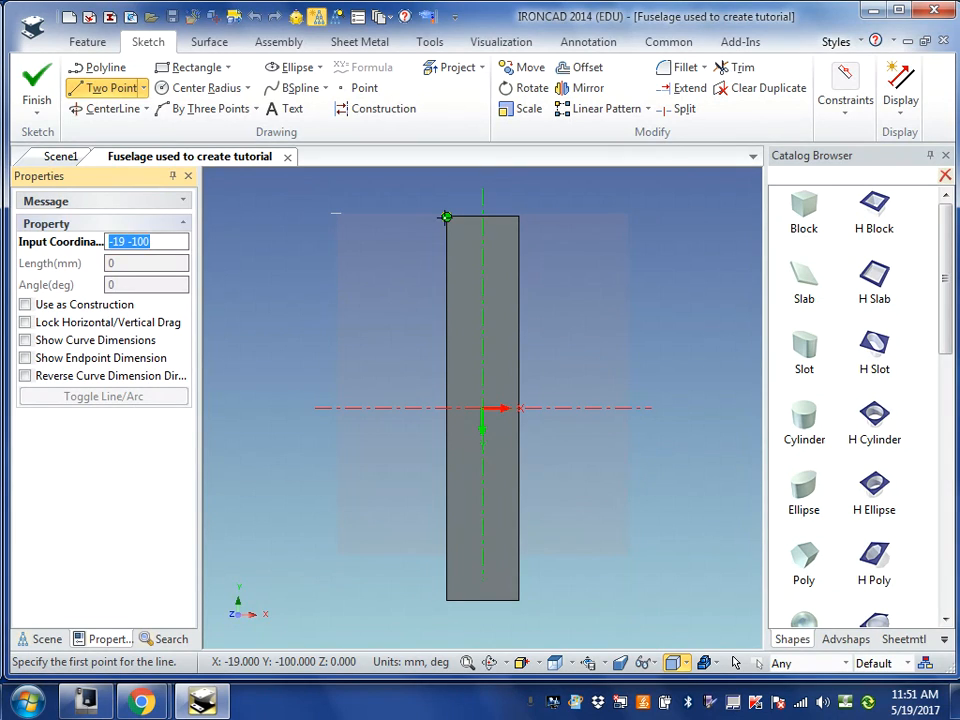
left_click(446, 217)
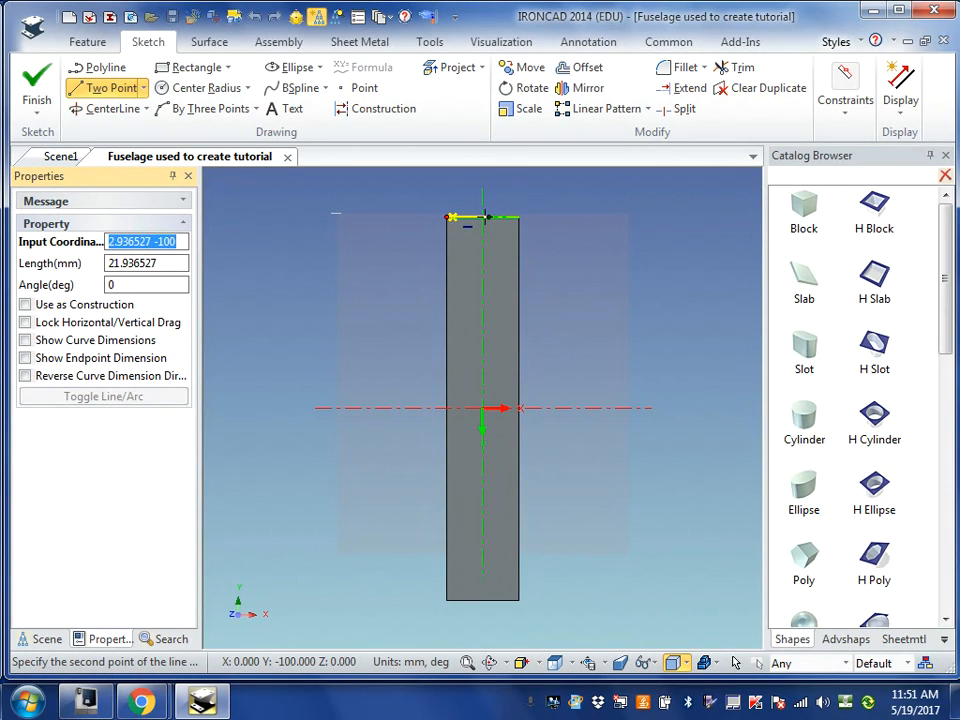
right_click(484, 216)
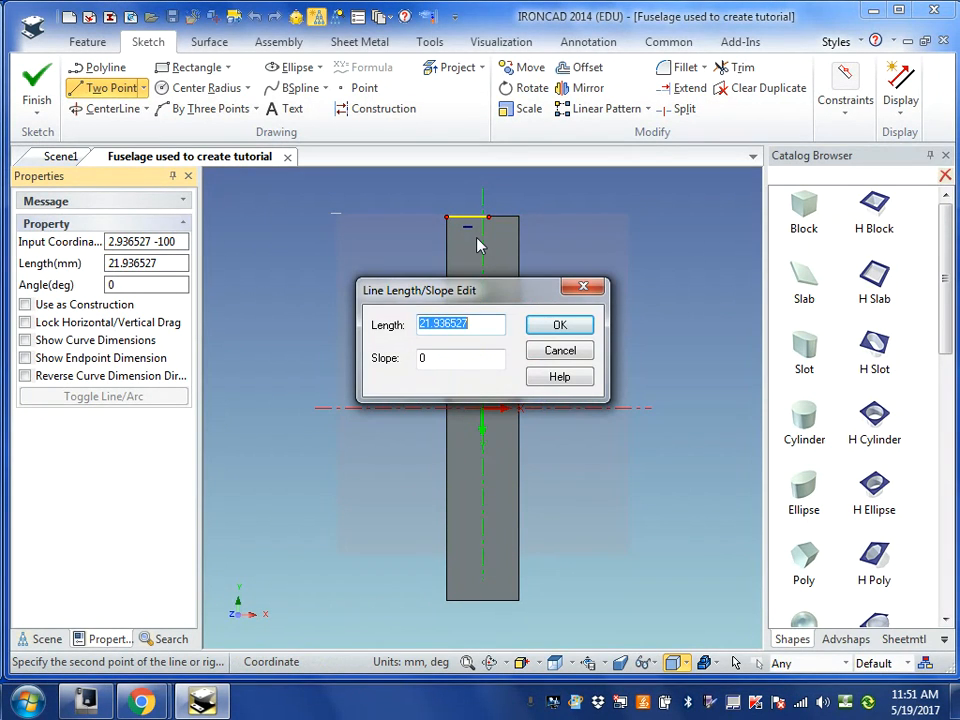
type("30")
left_click(559, 328)
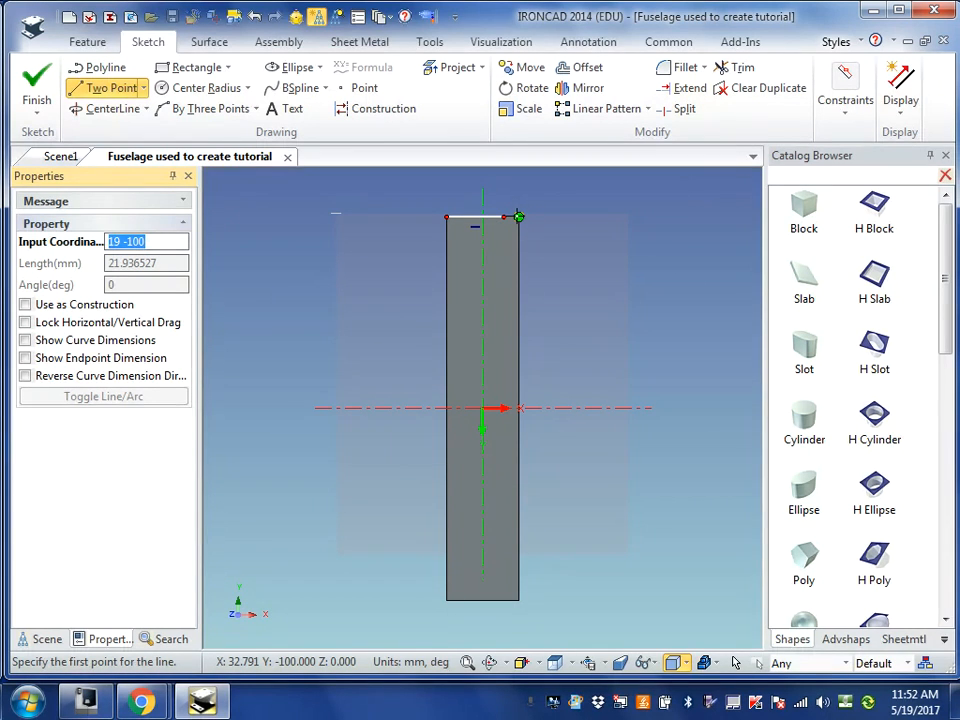
Sketch a 30 mm two-point line at a 90° slope from the block's upper-right corner down its long edge.
left_click(518, 216)
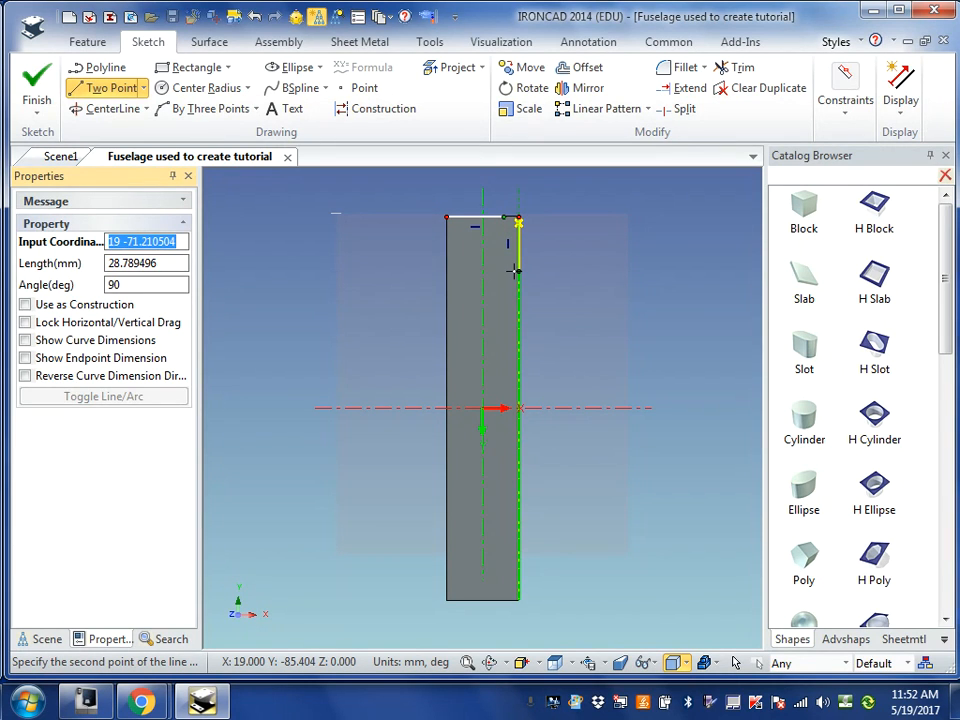
key("Tab")
type("3")
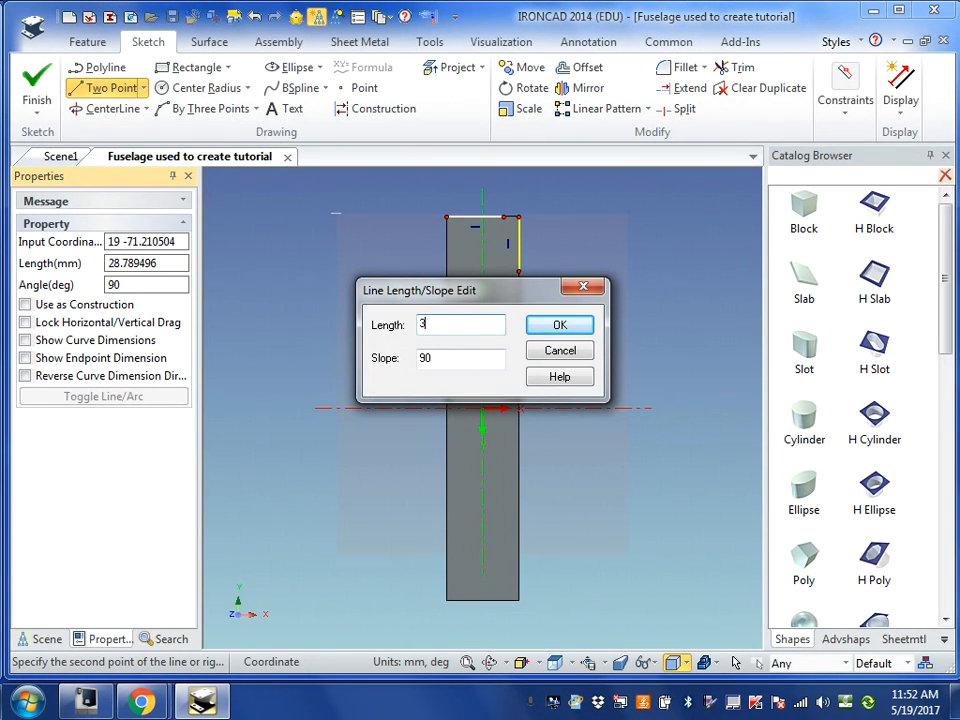
type("0")
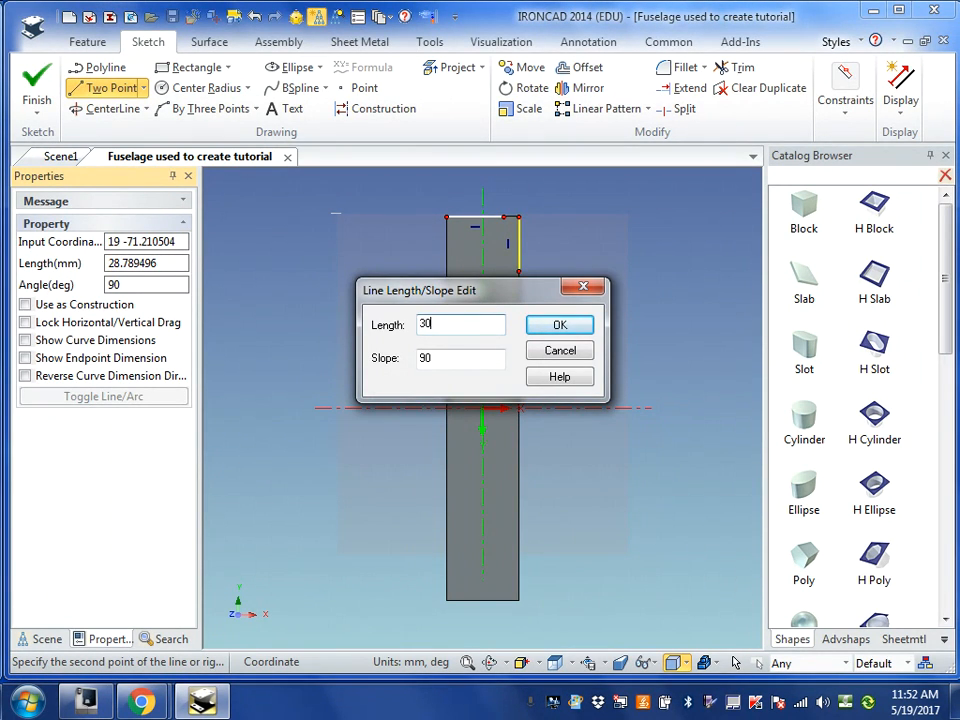
left_click(551, 329)
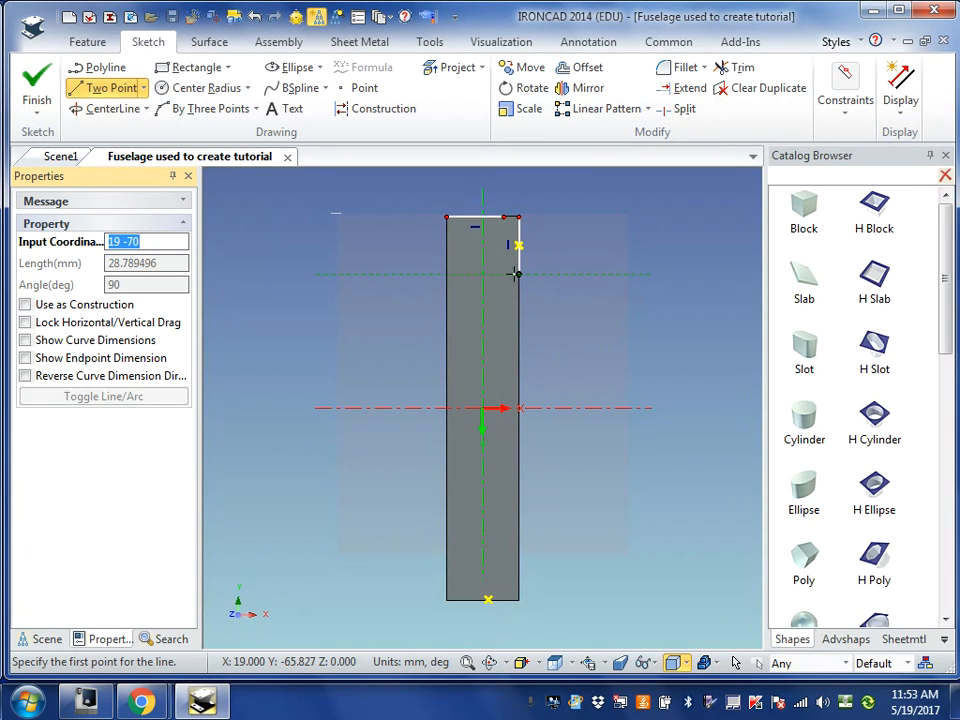
Continue down the block's long edge with a 70 mm line at a 90° slope from the 30 mm line's lower end.
left_click(517, 275)
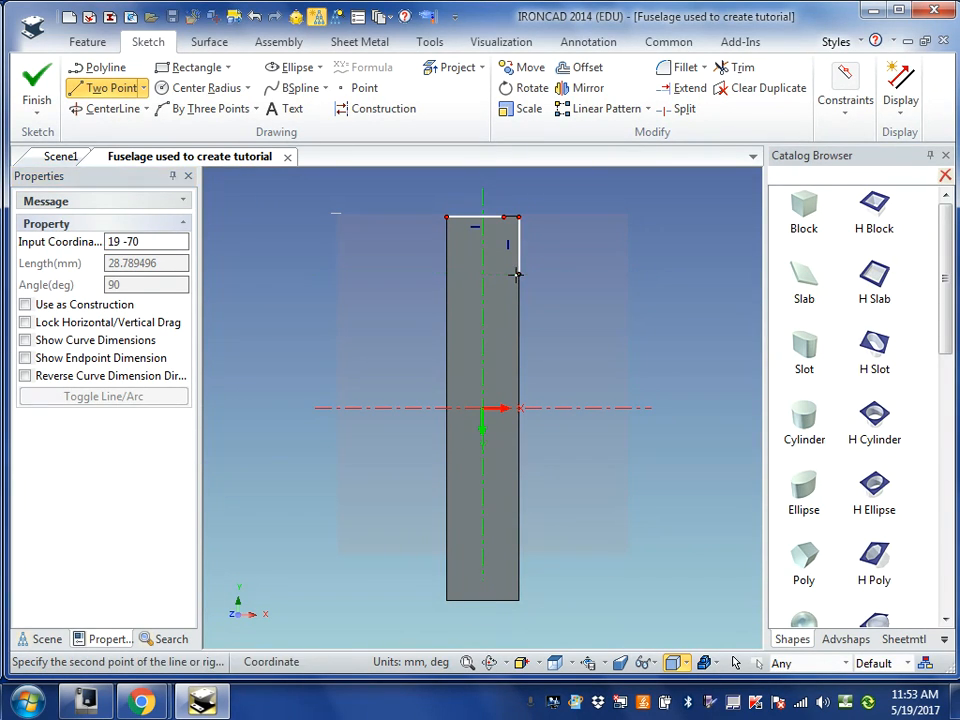
right_click(516, 355)
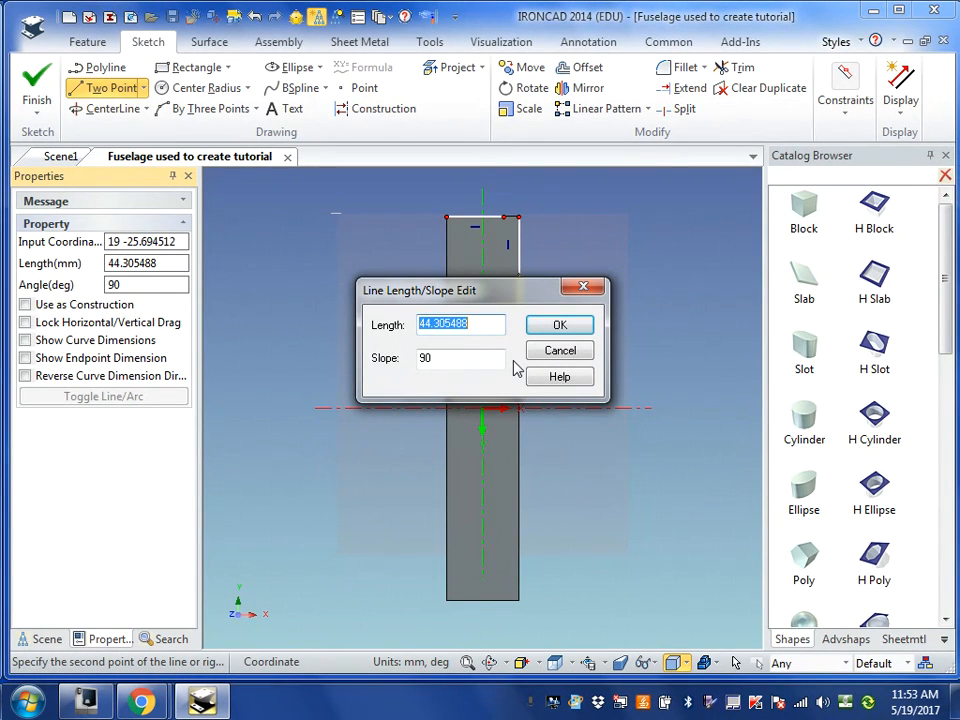
type("70")
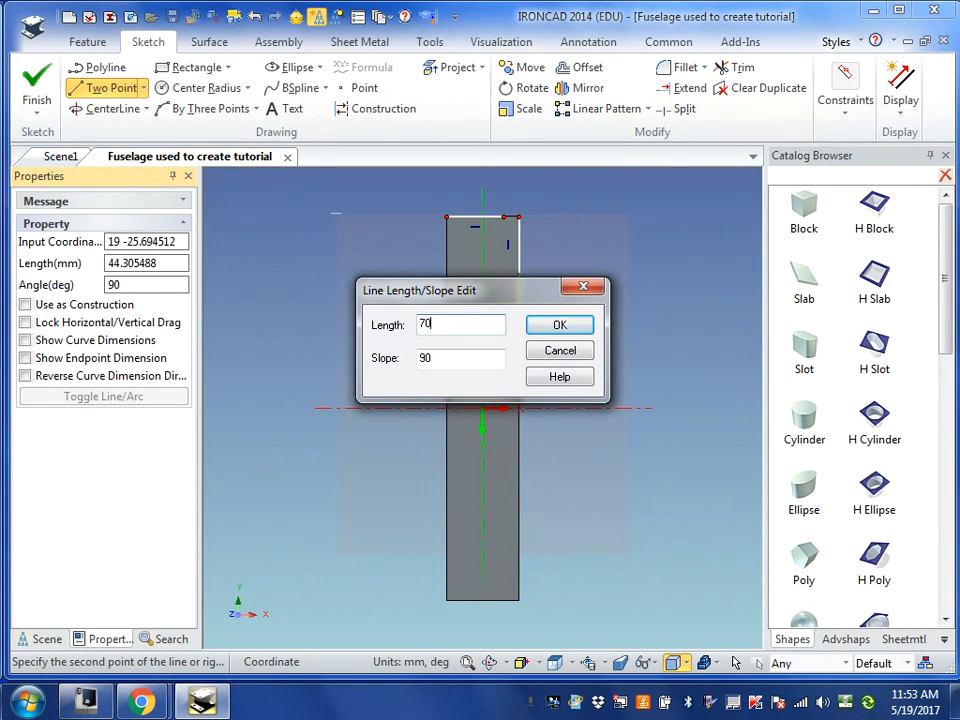
left_click(558, 325)
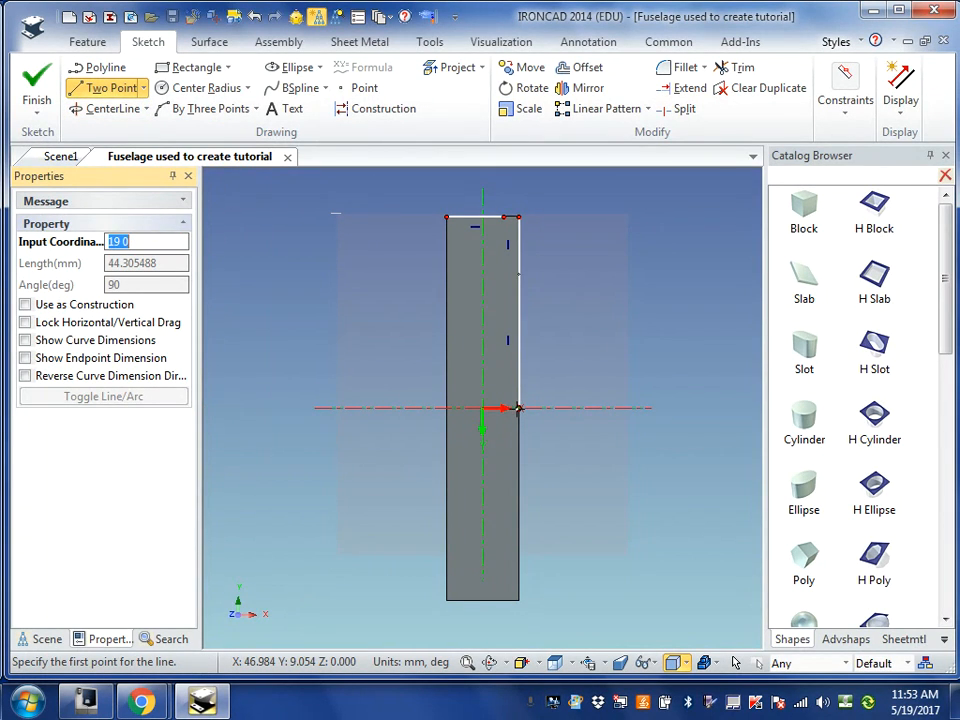
Sketch a line about 60.6 mm long from the 70 mm line's lower end across the block's centre, and trim away the 30 mm vertical line.
left_click(518, 408)
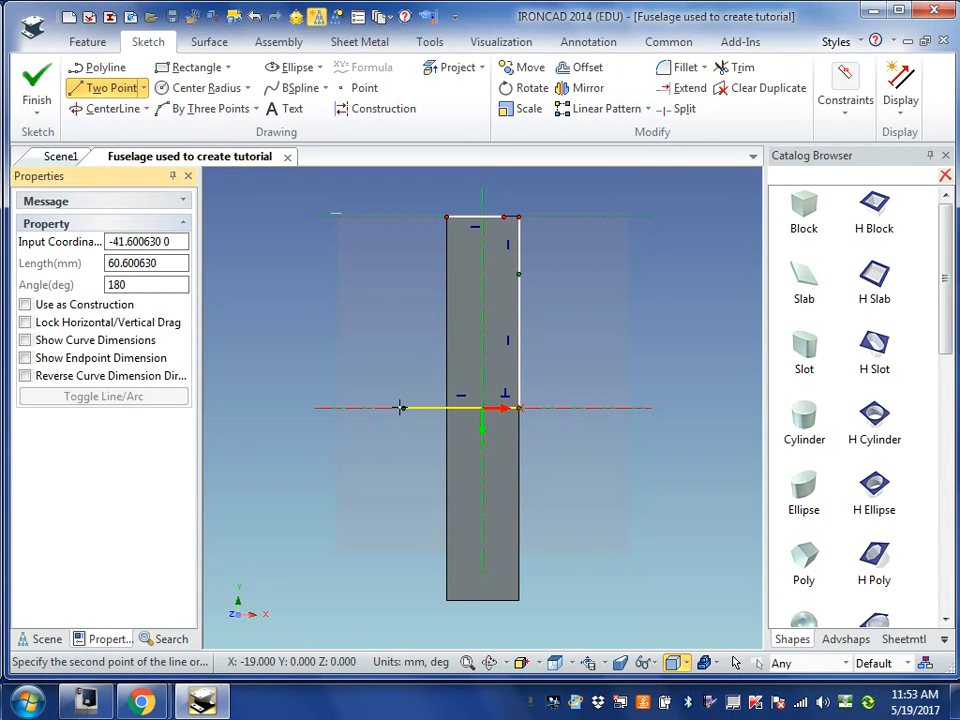
key("Tab")
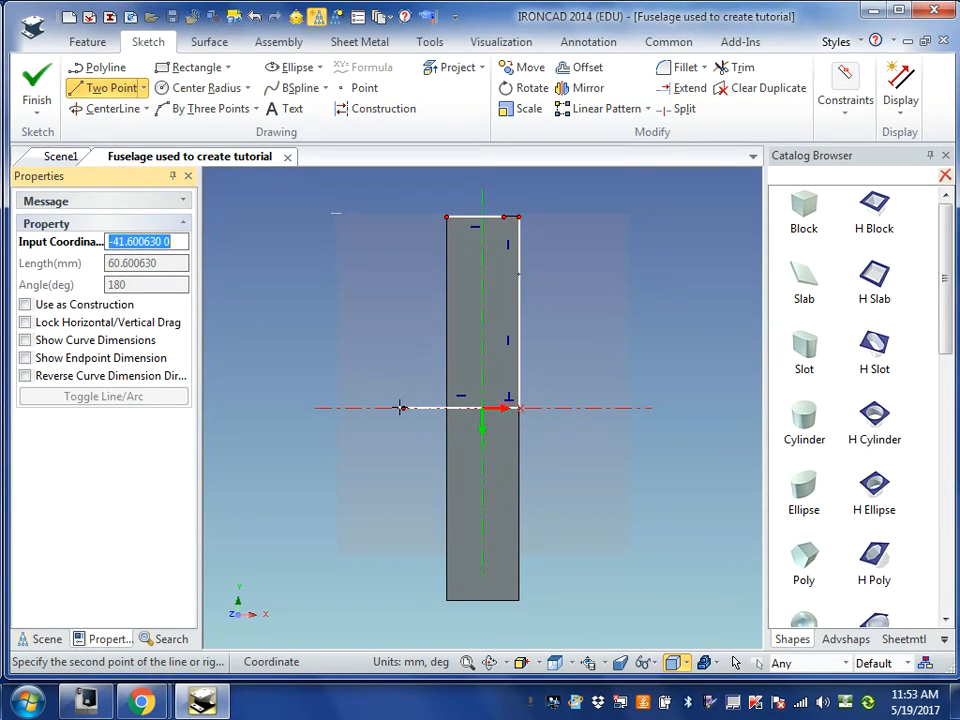
left_click(401, 408)
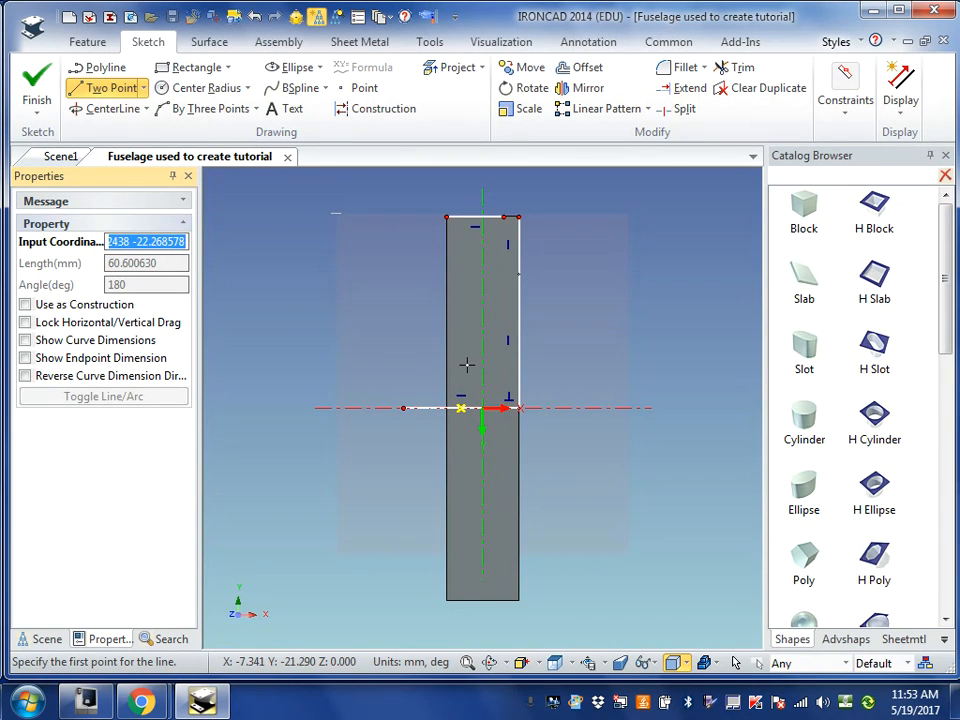
left_click(738, 70)
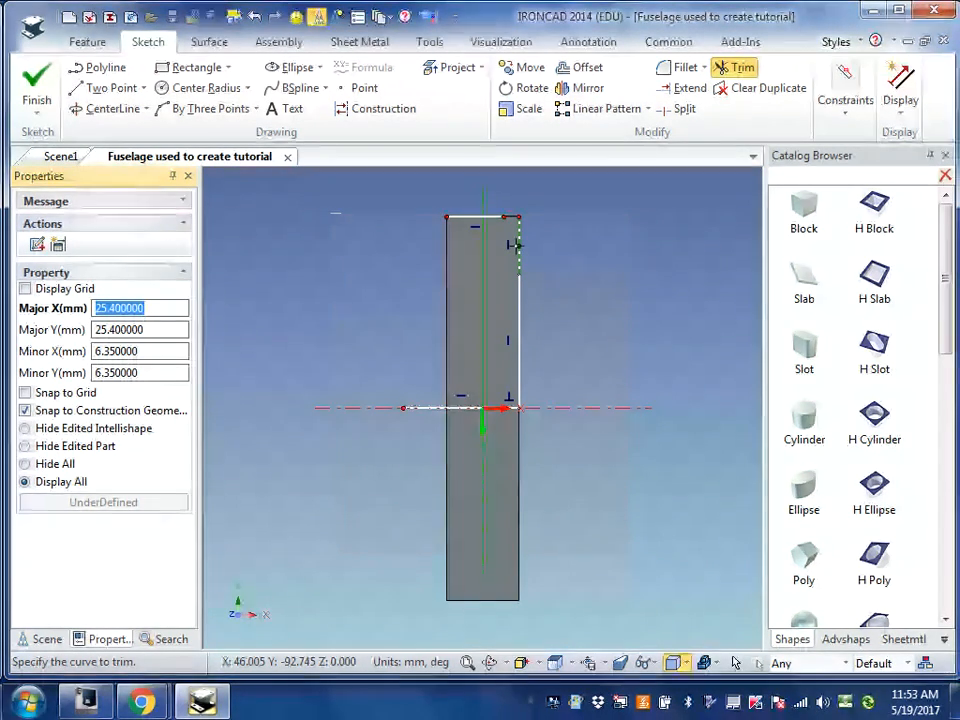
left_click(515, 245)
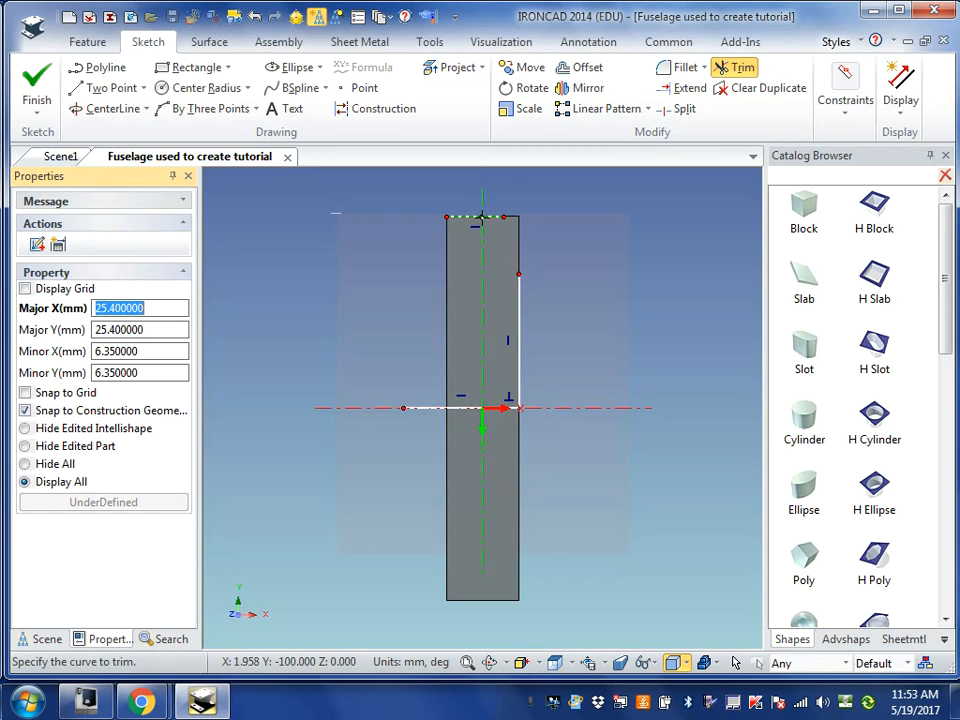
Round the block's upper-right corner with a three-point arc of about 58.65 mm radius joining the upper line's end to the 70 mm line.
left_click(504, 663)
left_click(518, 540)
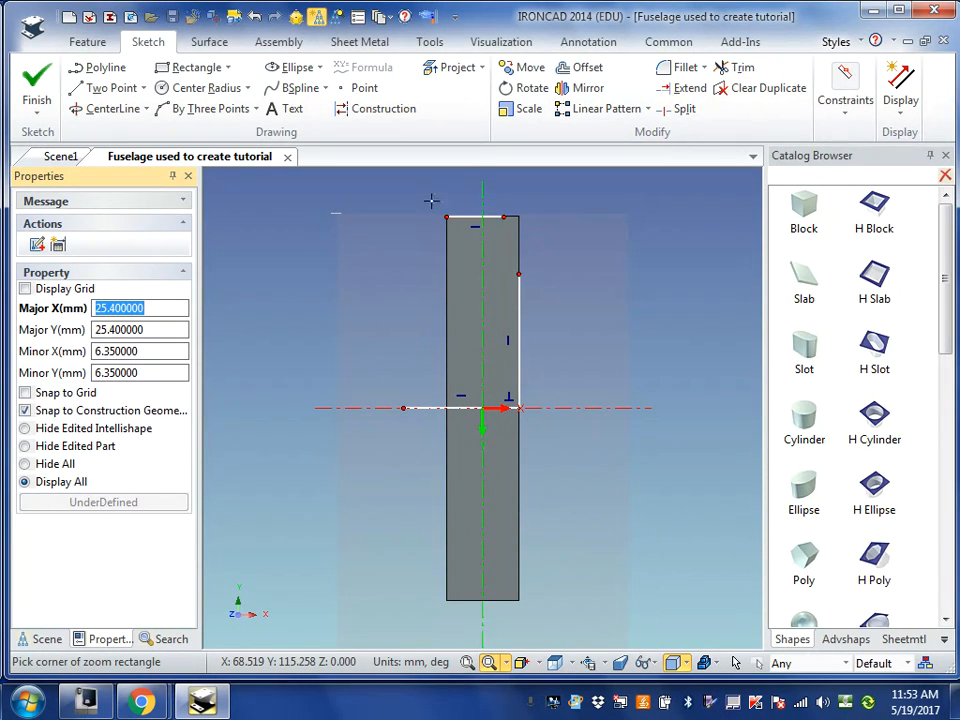
left_click_drag(424, 189, 545, 292)
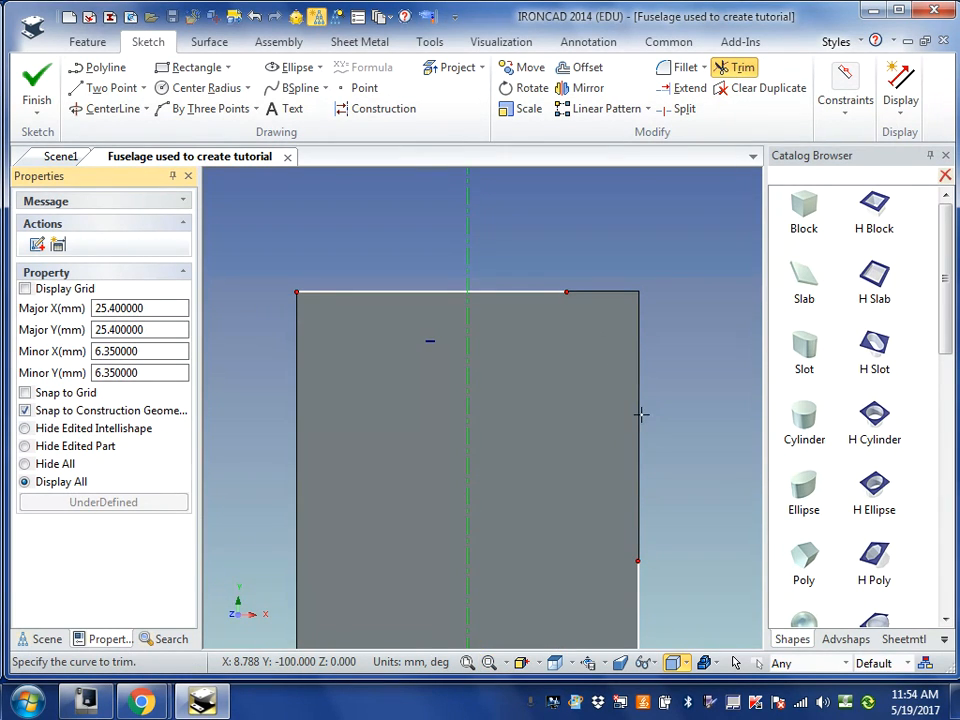
left_click(187, 116)
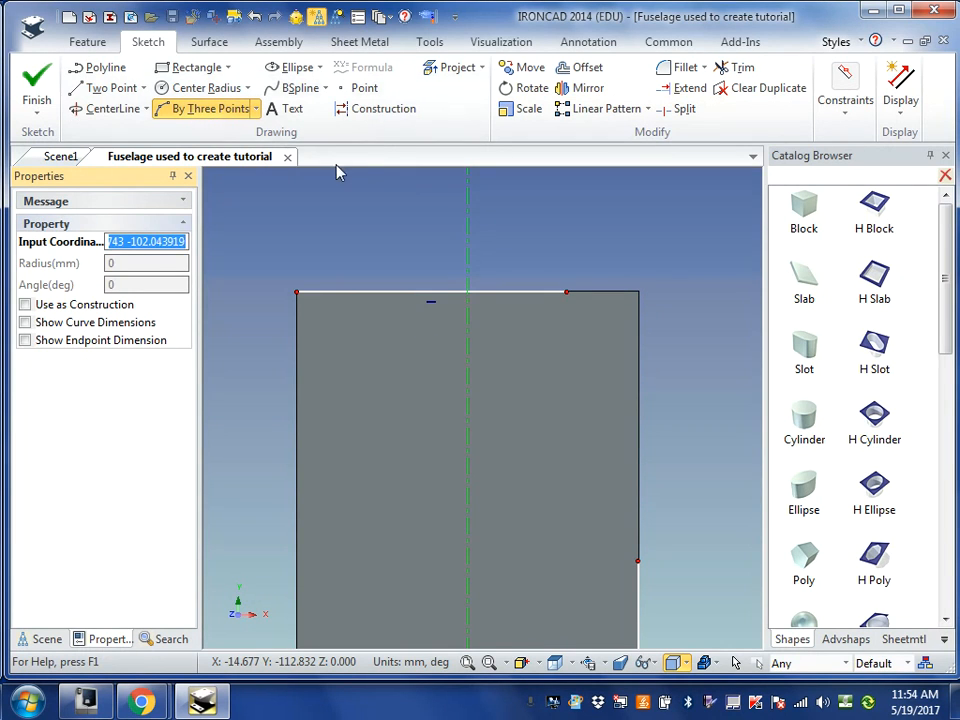
left_click(565, 291)
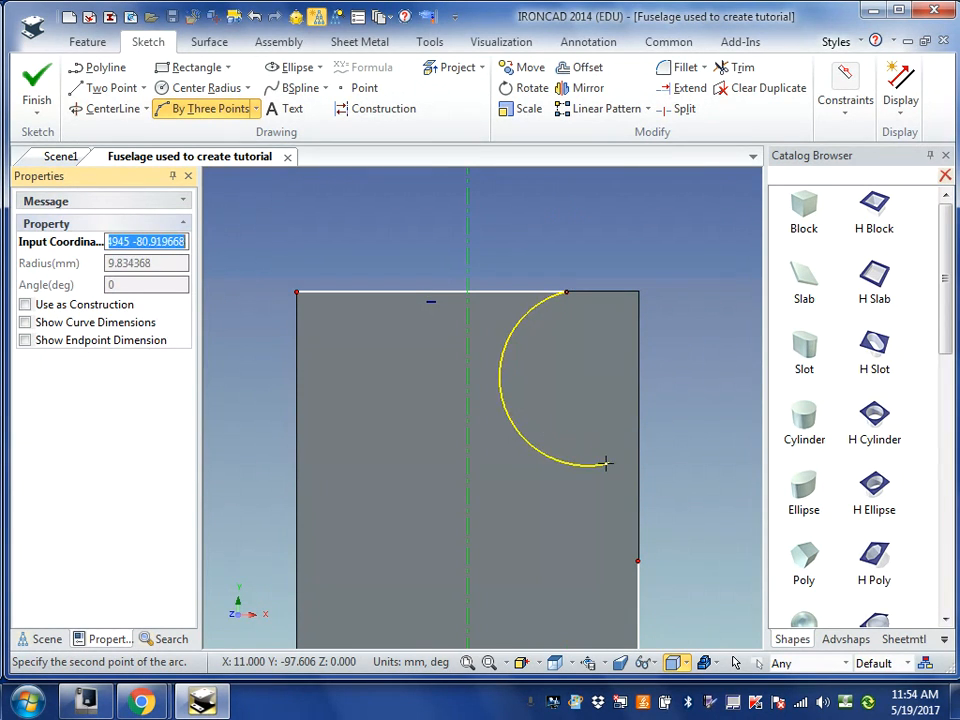
left_click(636, 562)
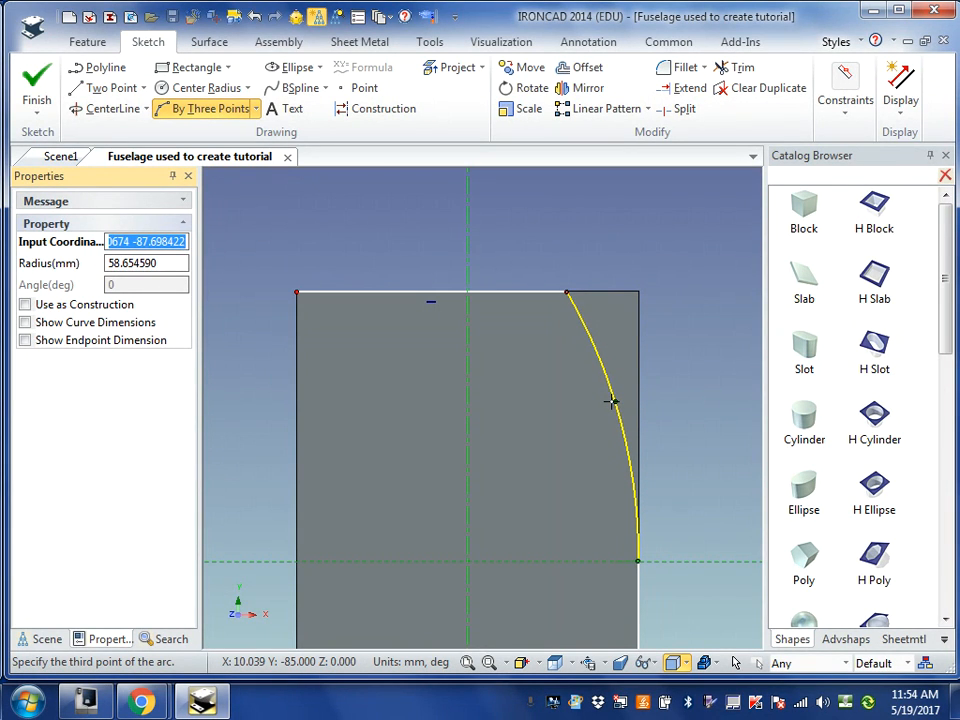
left_click(611, 401)
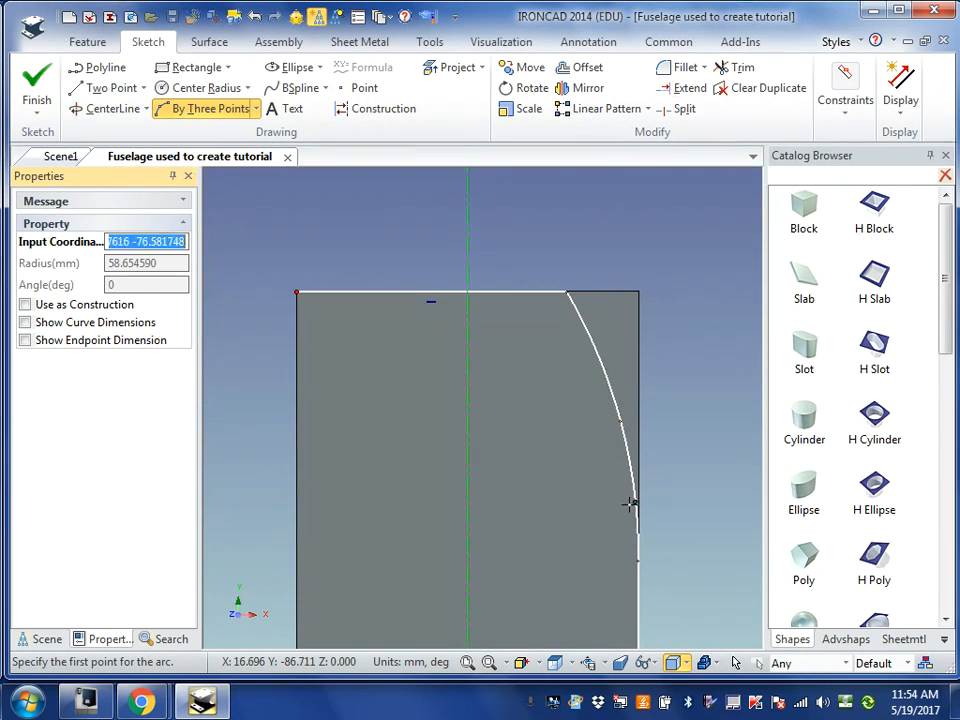
Try a radius of 58 mm on the corner arc and undo the change.
left_click(735, 665)
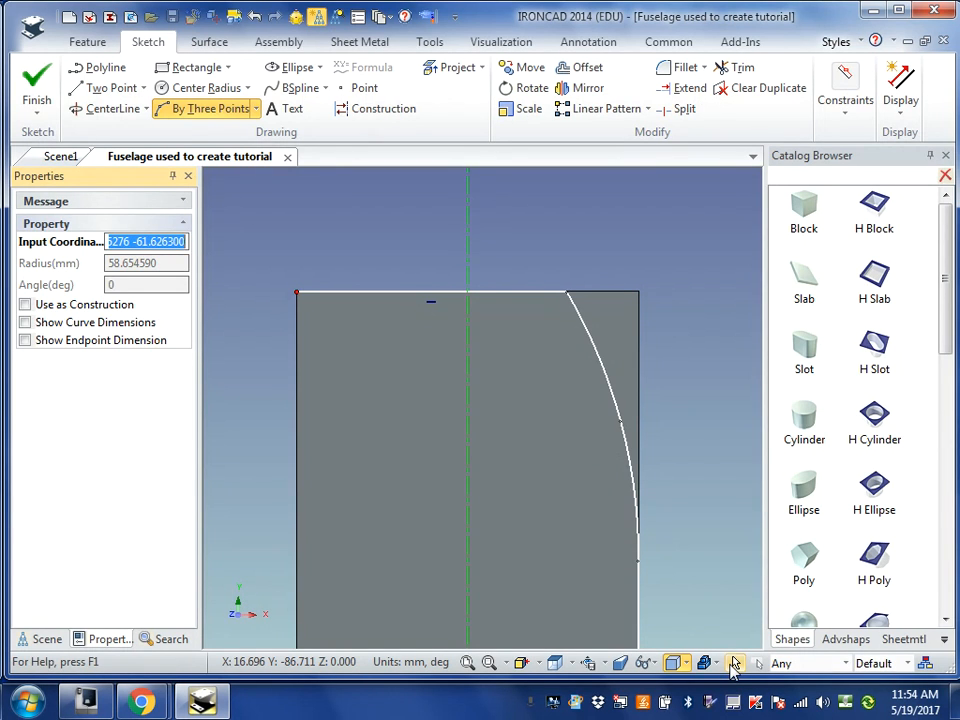
left_click(613, 412)
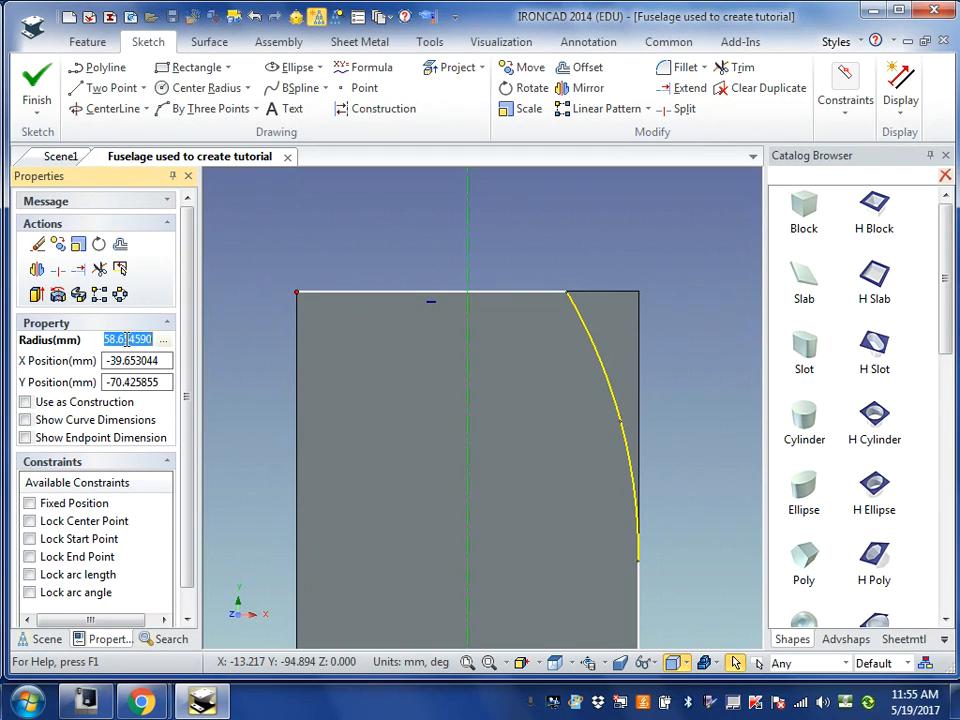
type("5")
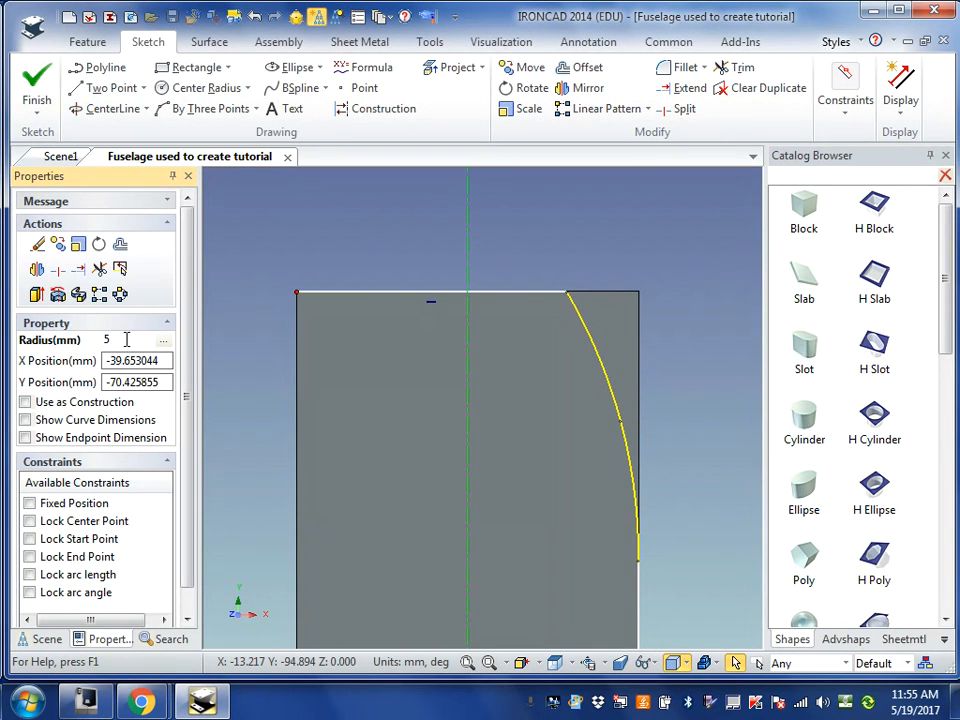
type("8")
key("Return")
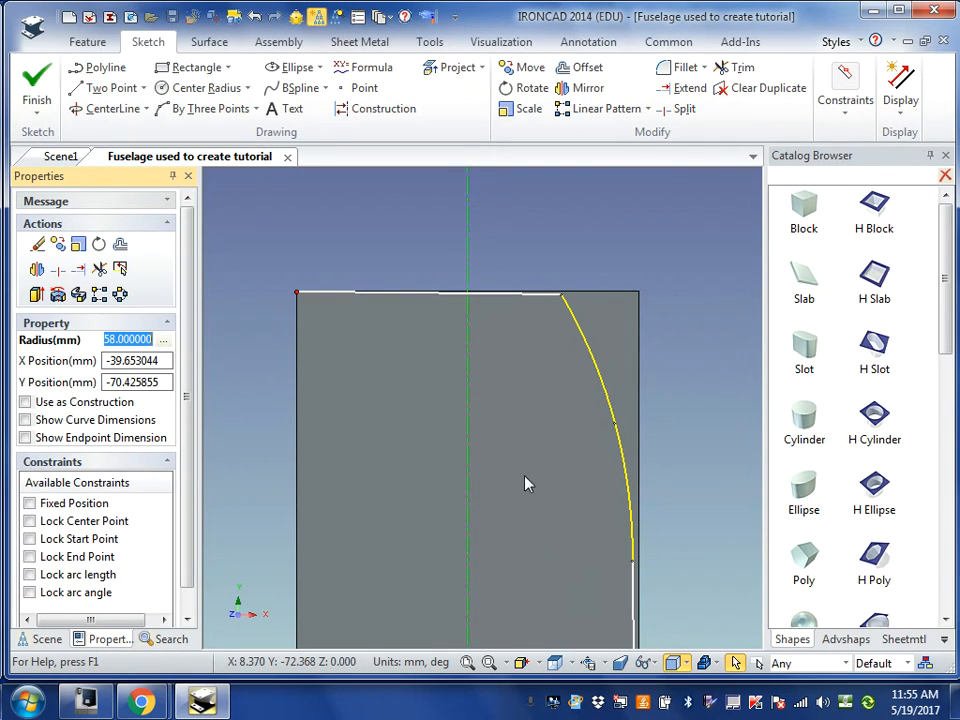
left_click(255, 18)
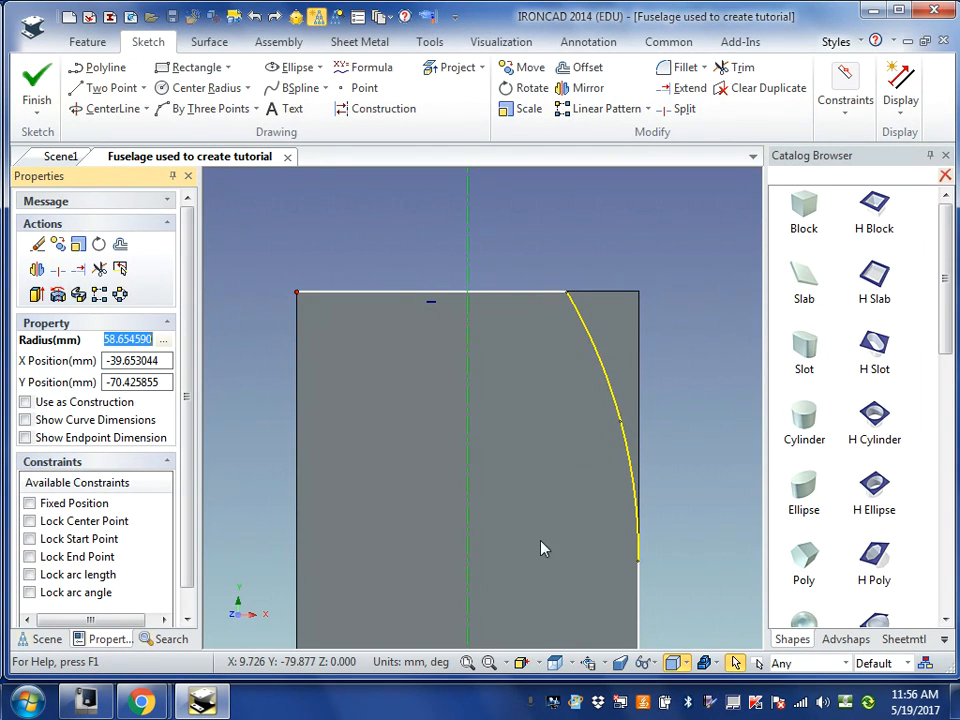
Mirror a copy of the corner arc and the 70 mm line about the horizontal line through the block's centre.
left_click(466, 664)
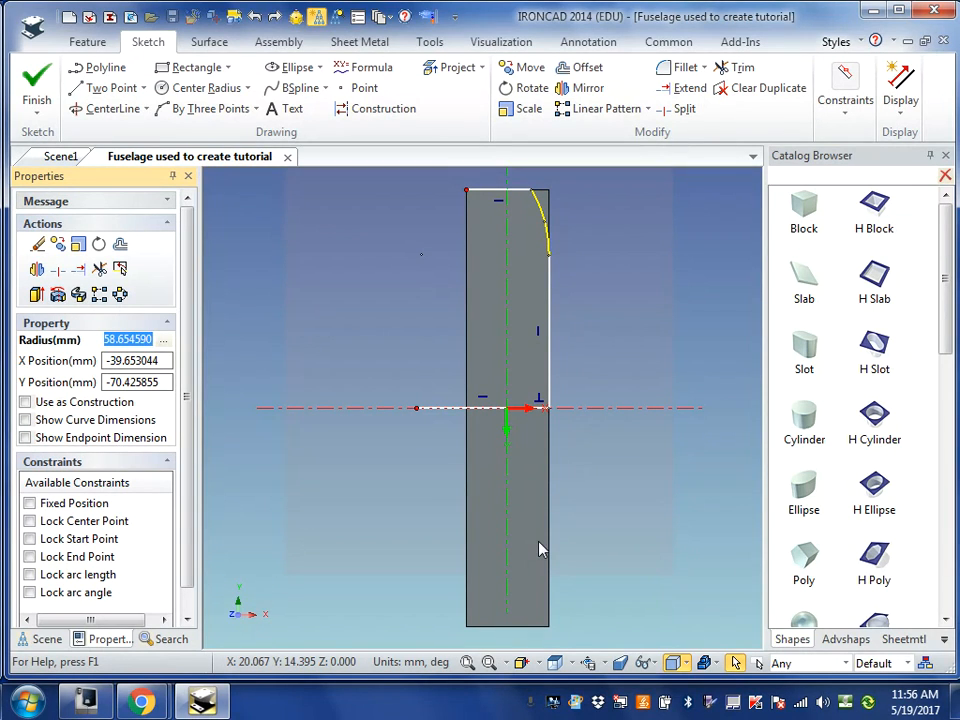
left_click(580, 89)
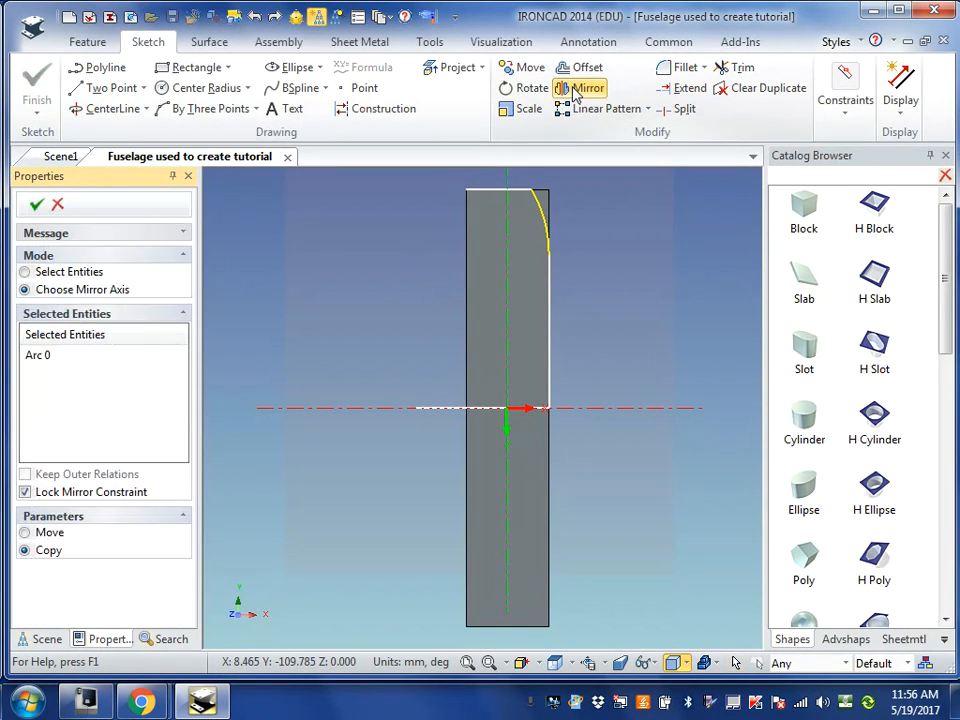
left_click(23, 272)
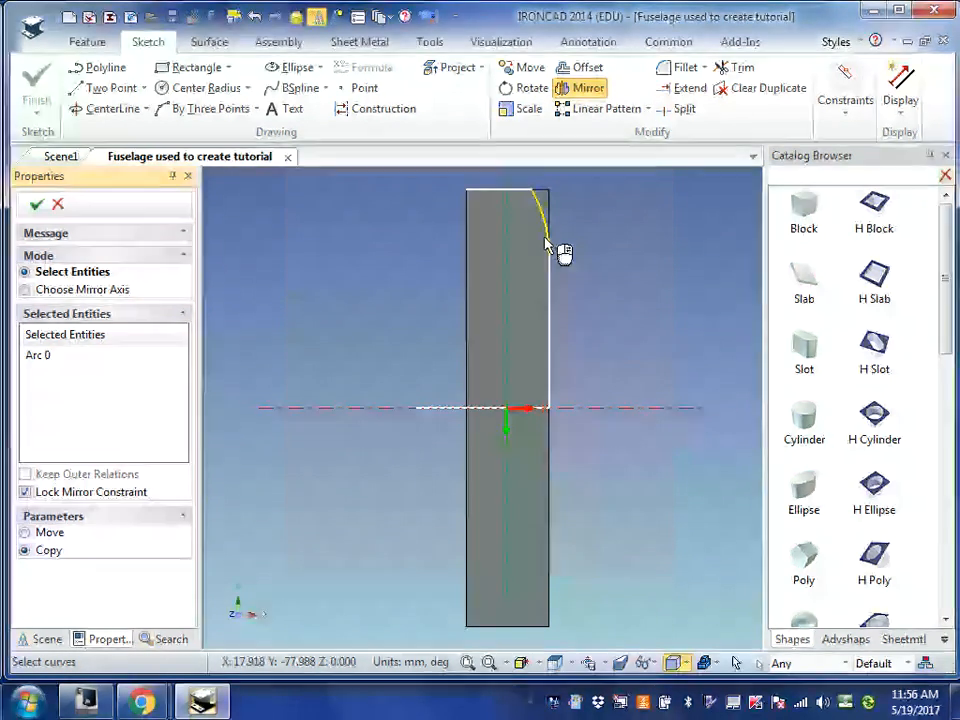
left_click(547, 331)
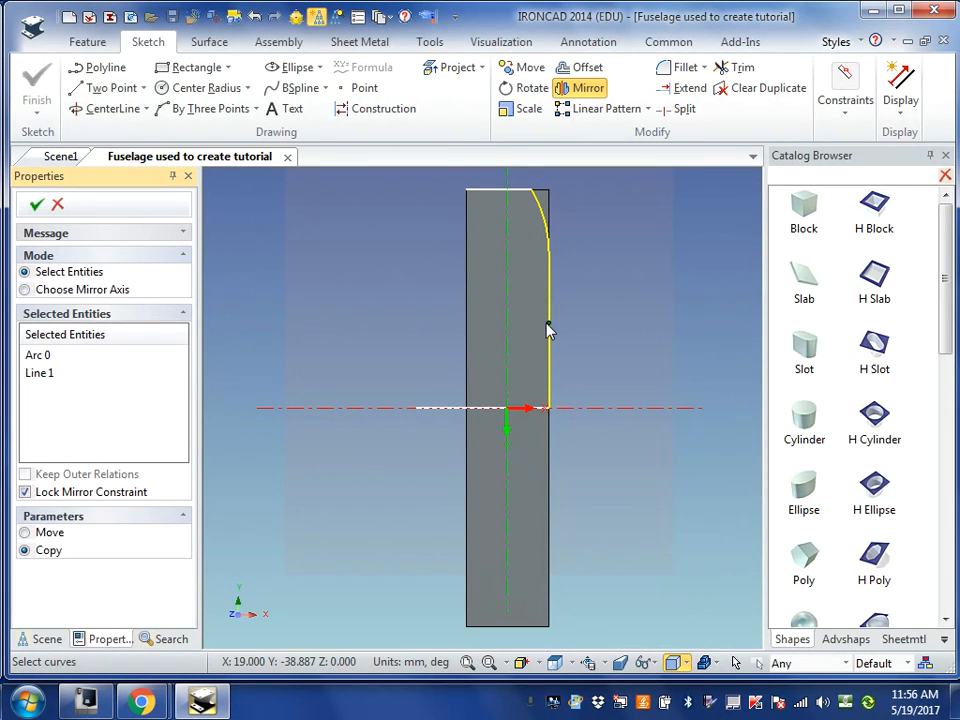
left_click(24, 290)
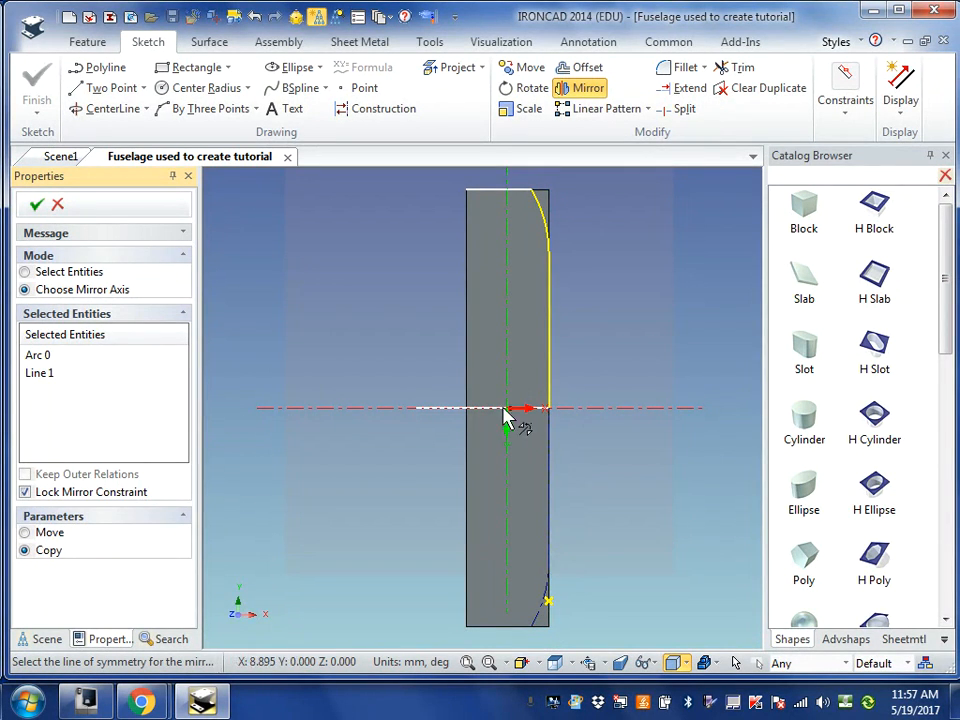
left_click(35, 206)
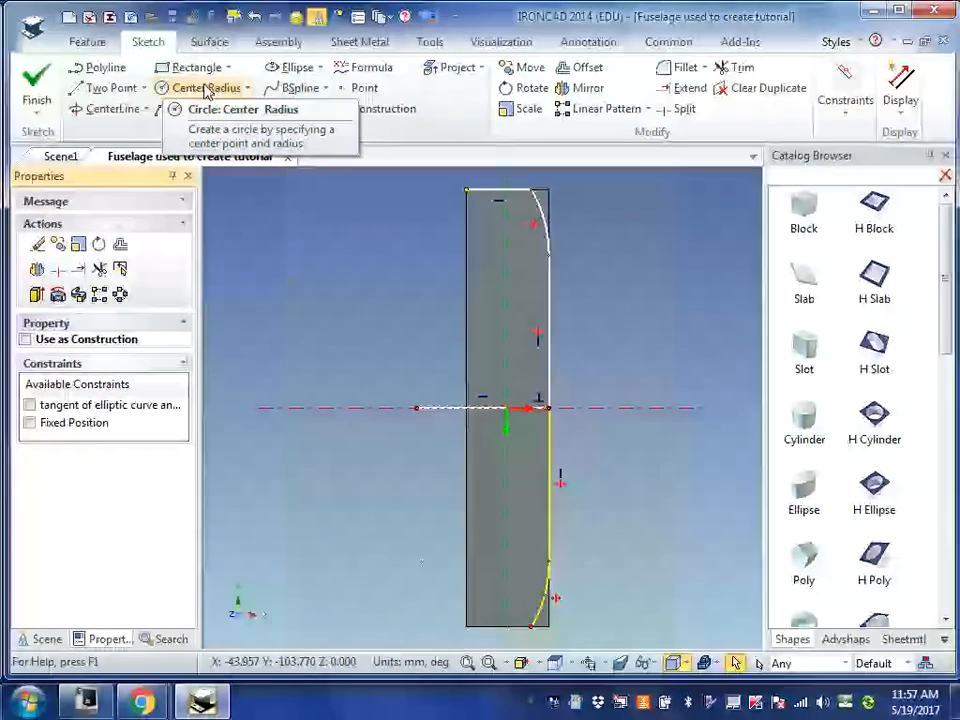
Trim away the 30 mm line on the upper short edge and the horizontal line used as the mirror axis.
left_click(742, 68)
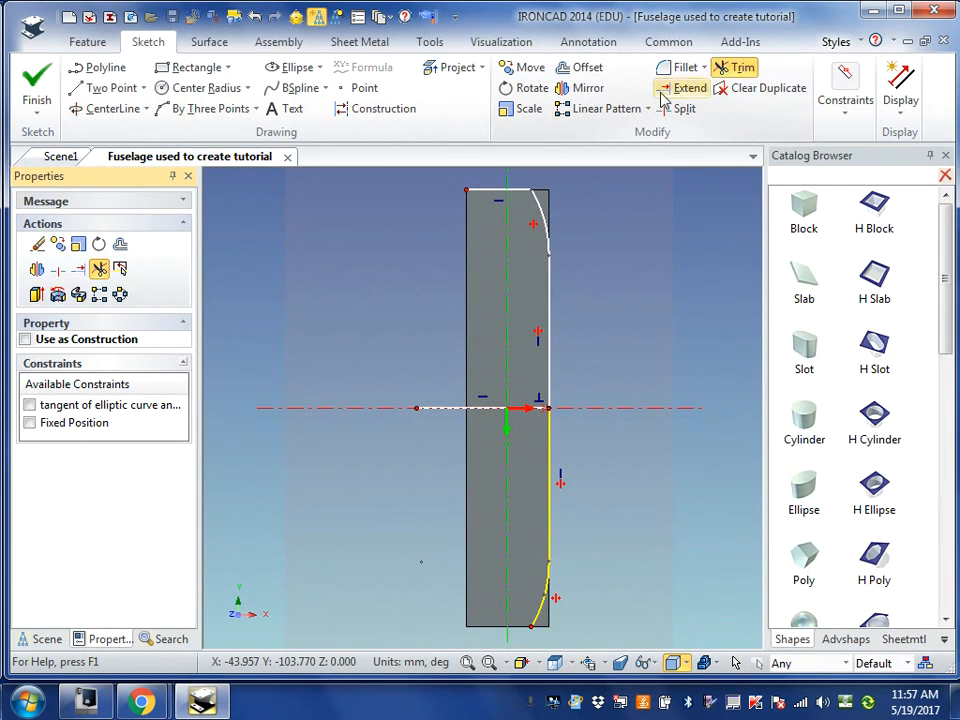
left_click(498, 190)
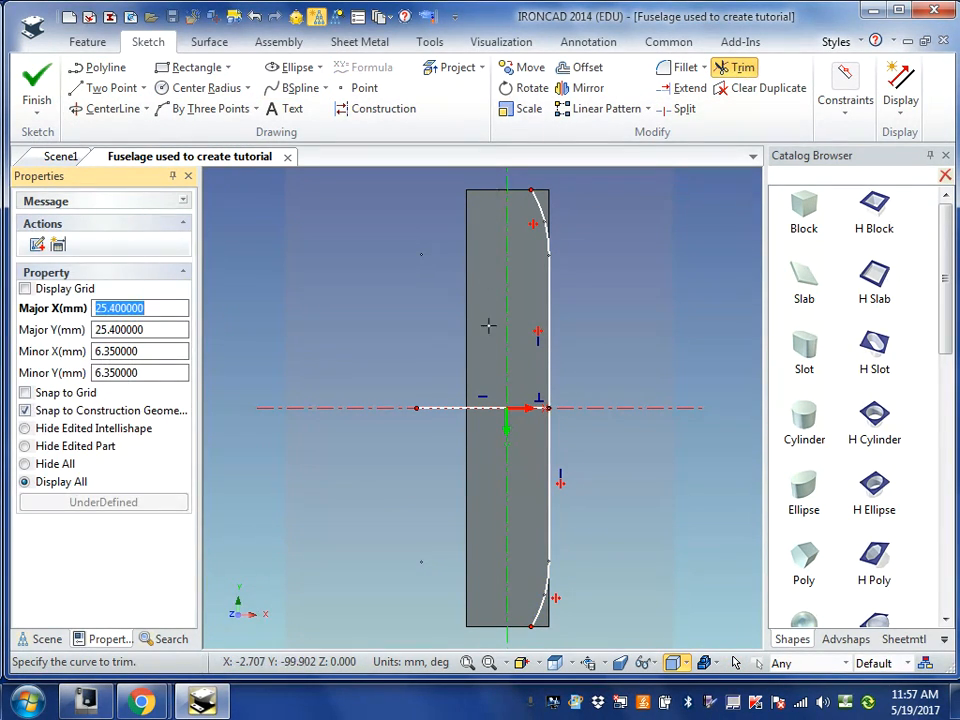
left_click(472, 404)
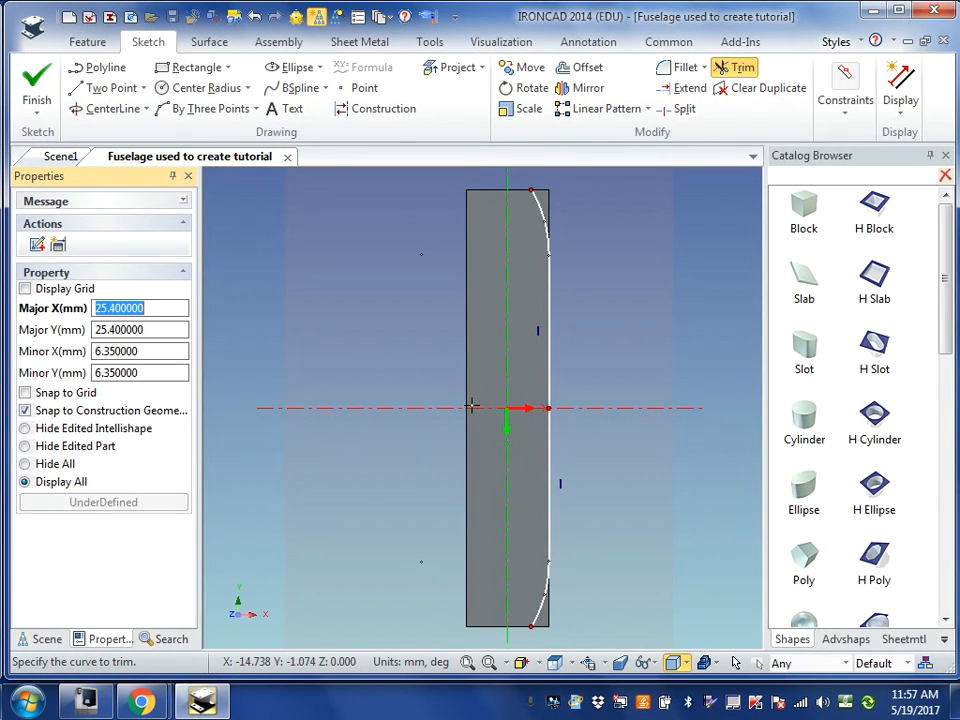
Close the profile with a polyline around the area outside the block, about 214 mm tall, and finish the sketch to cut the rounded corners.
left_click(92, 70)
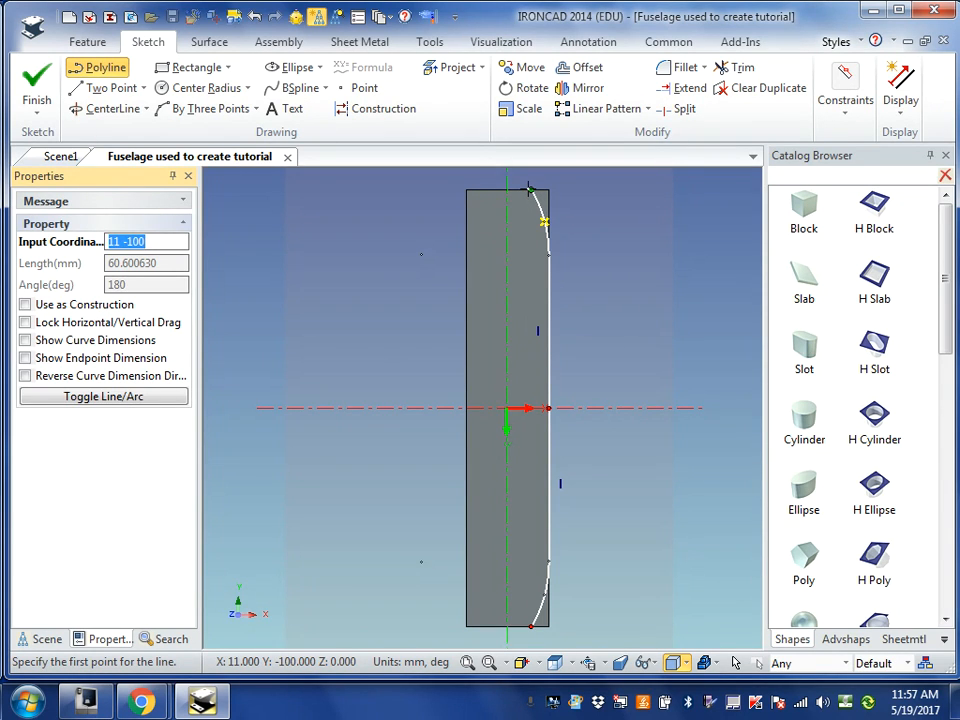
left_click(530, 189)
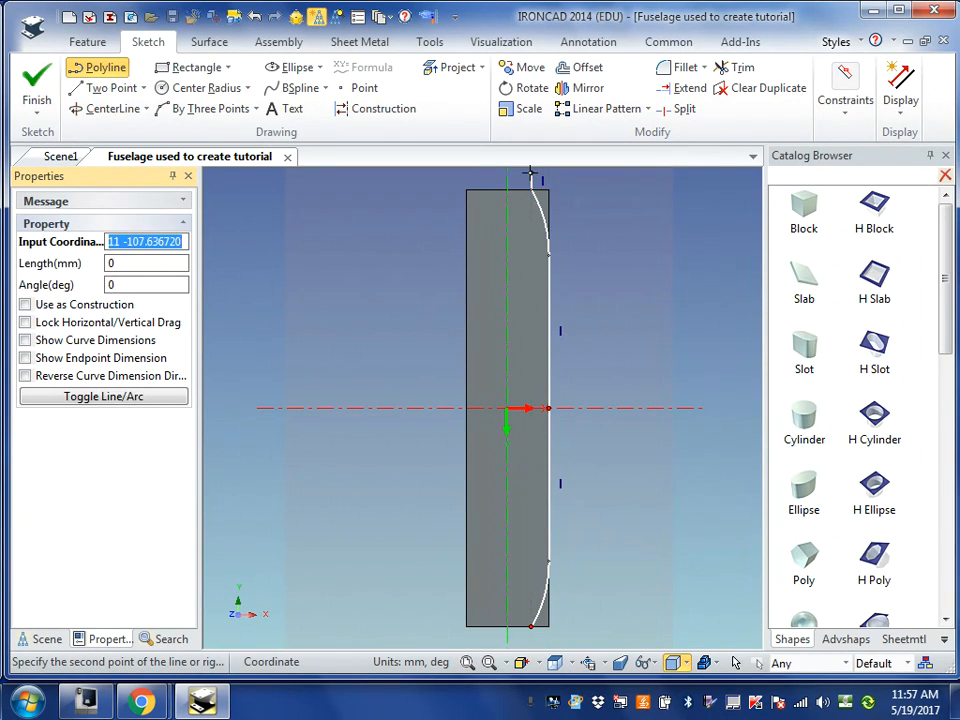
left_click(729, 174)
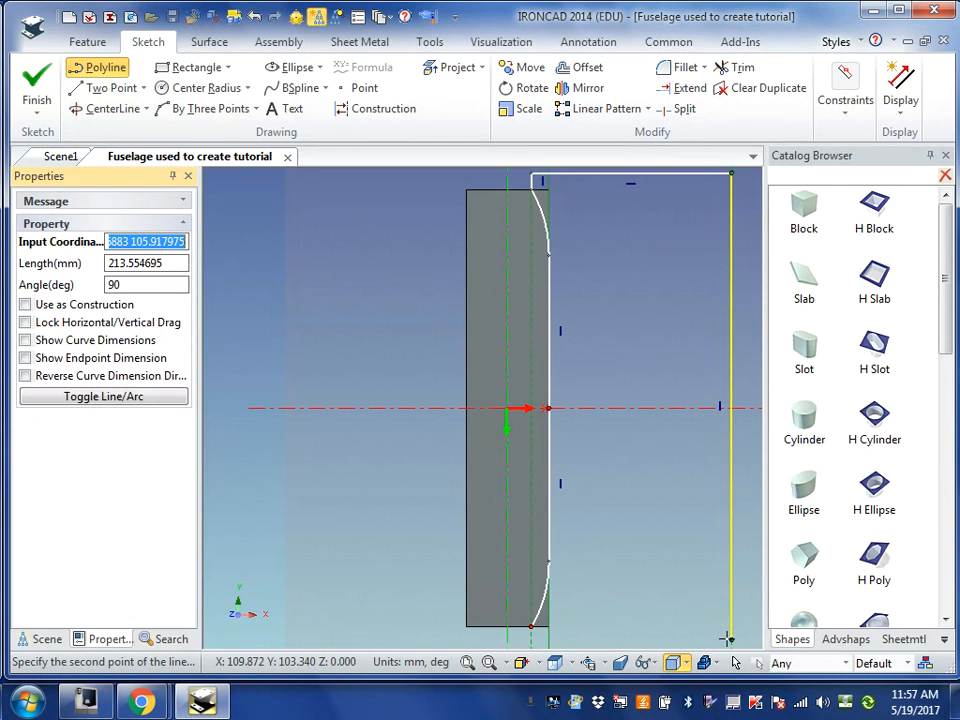
left_click(729, 638)
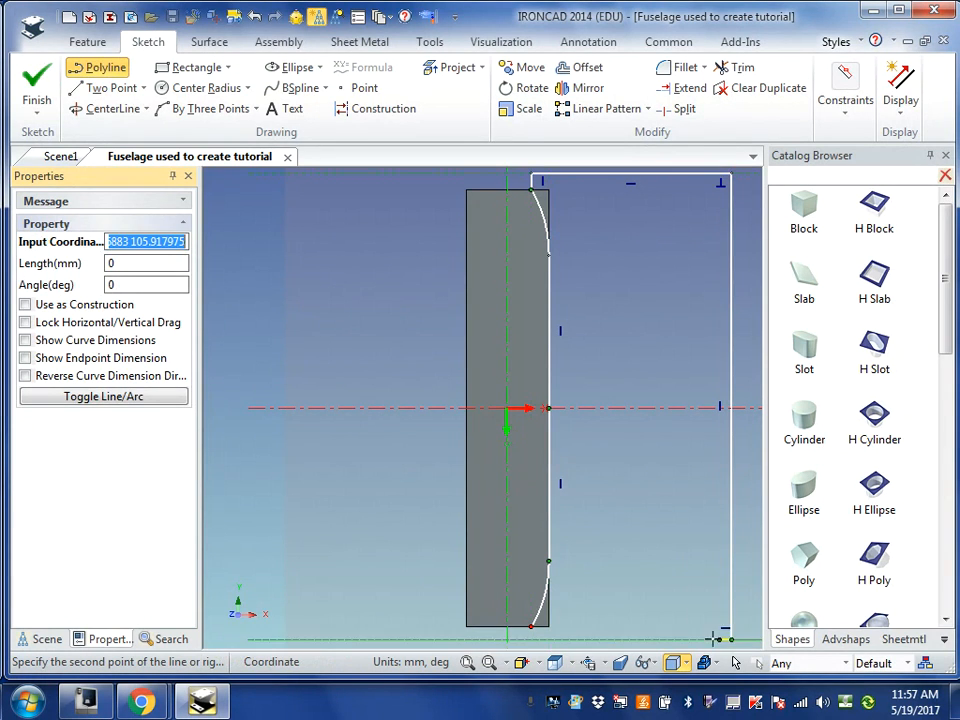
left_click(529, 638)
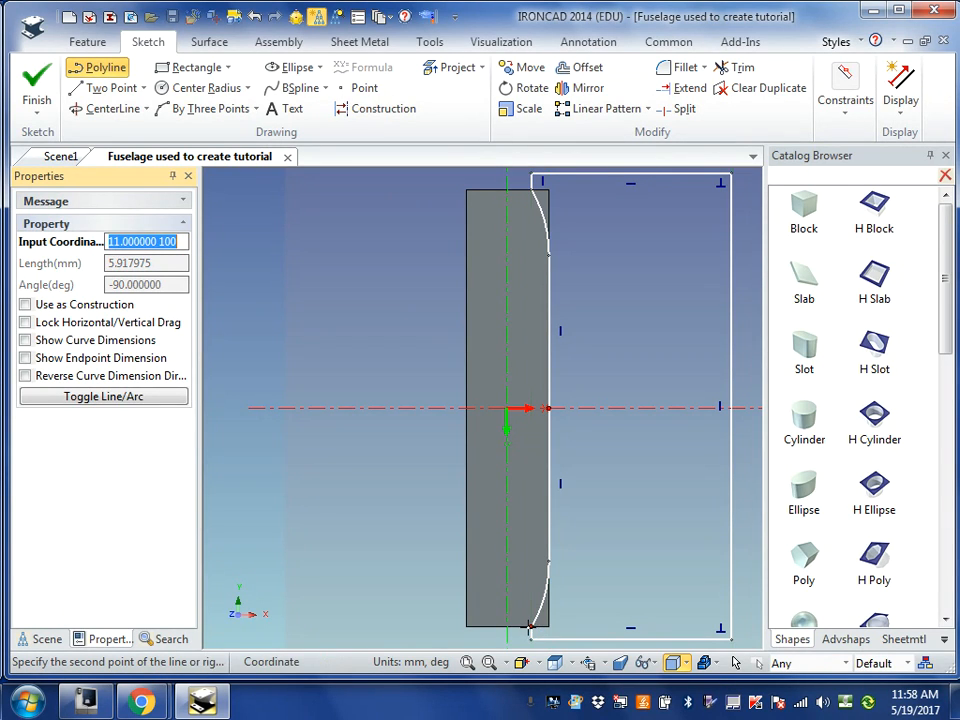
left_click(531, 627)
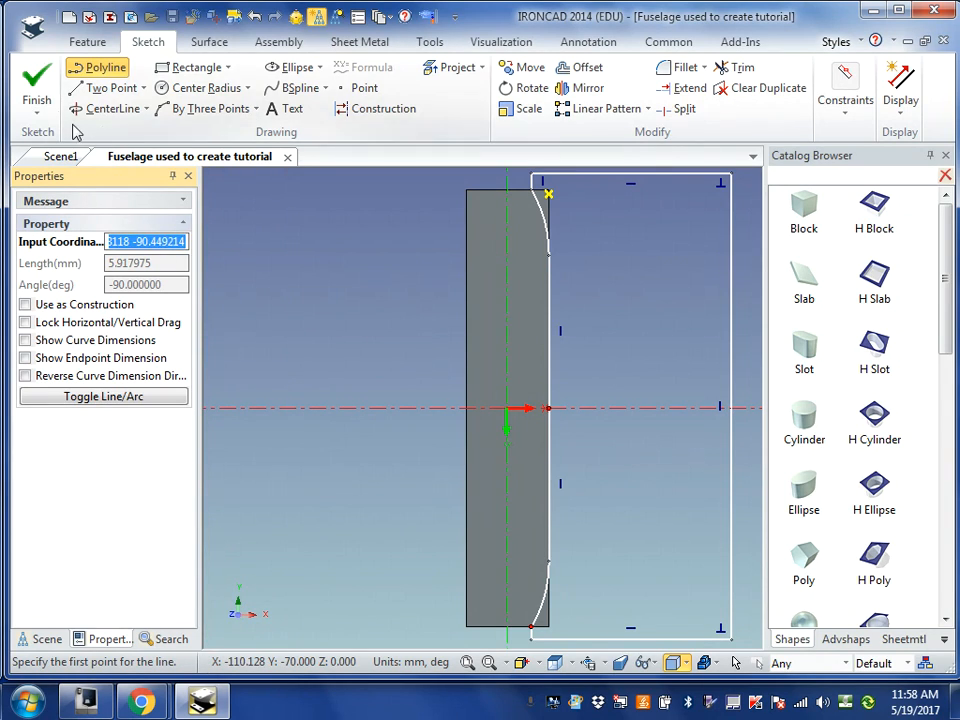
left_click(37, 90)
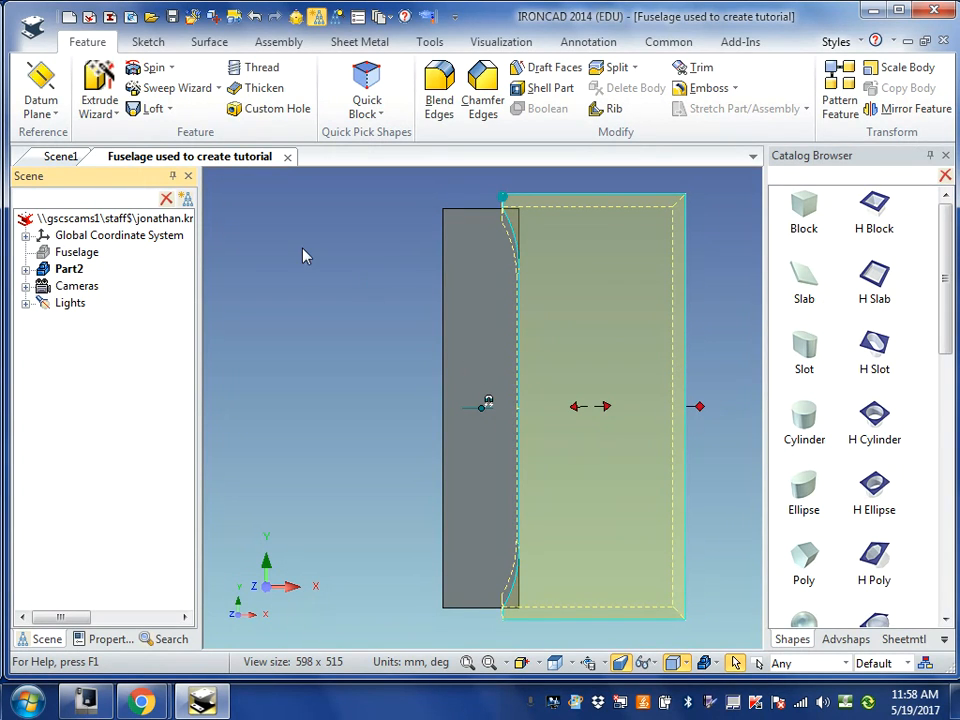
left_click(294, 321)
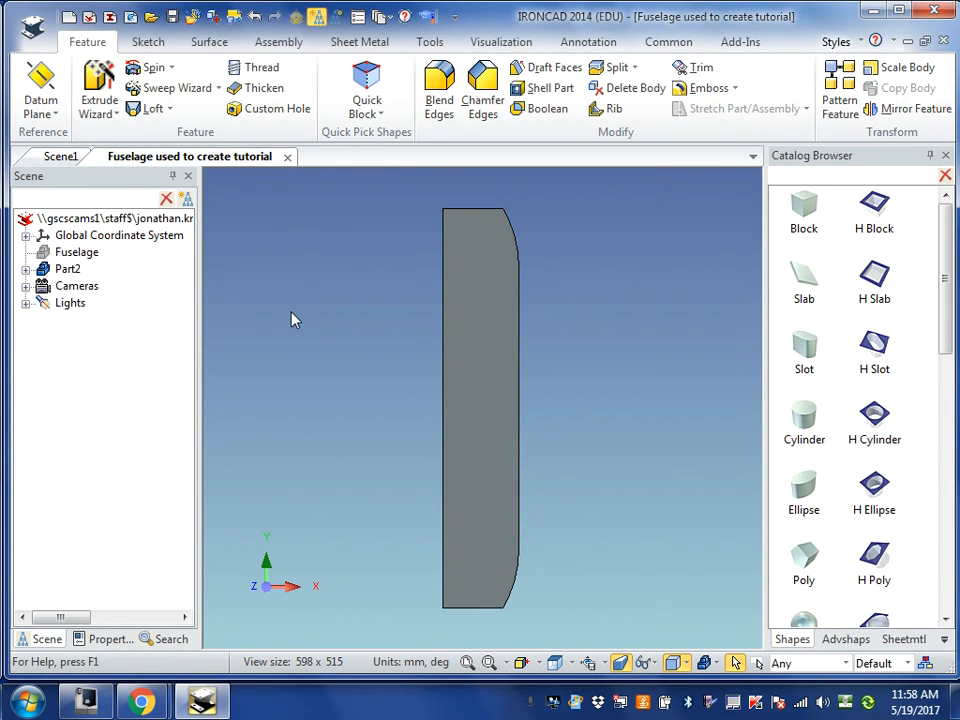
Rename the rounded block part Part2 as Wing.
left_click(66, 270)
left_click(66, 270)
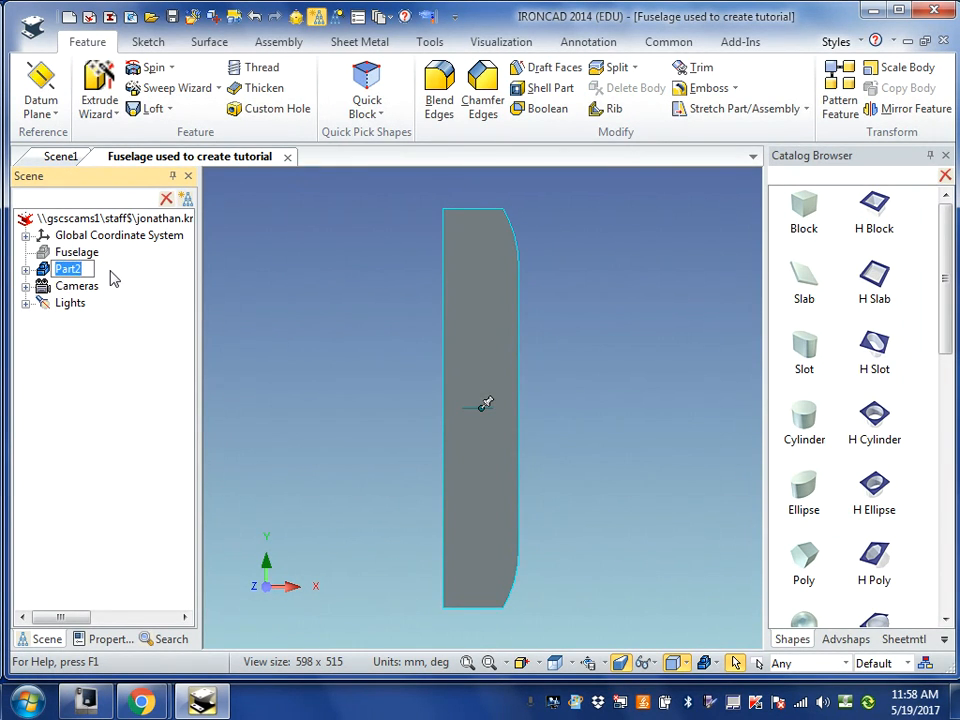
type("Wing")
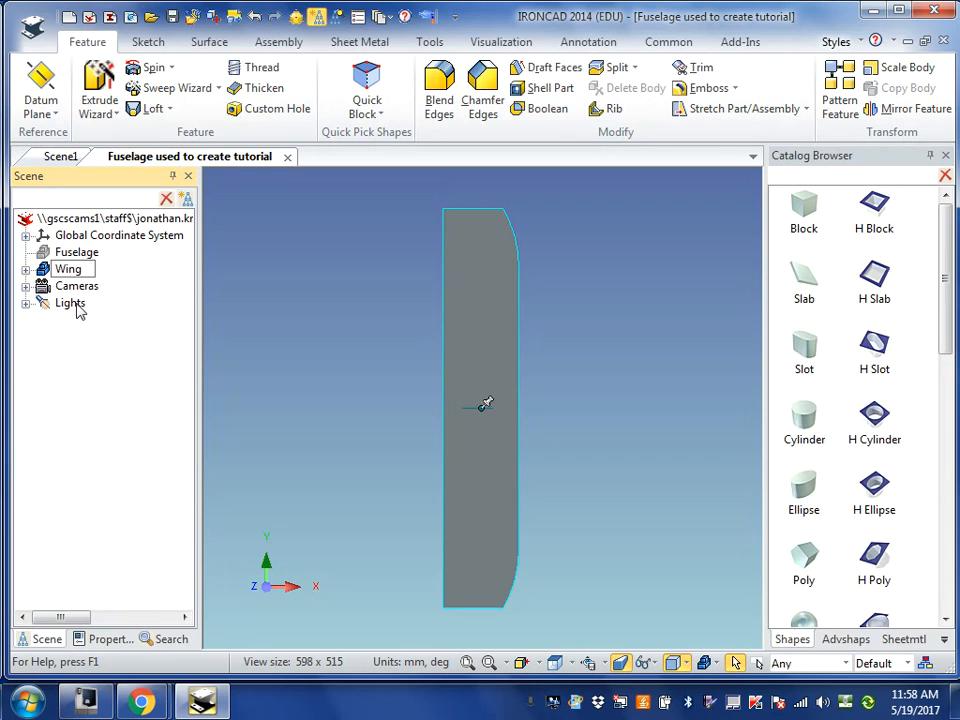
left_click(90, 390)
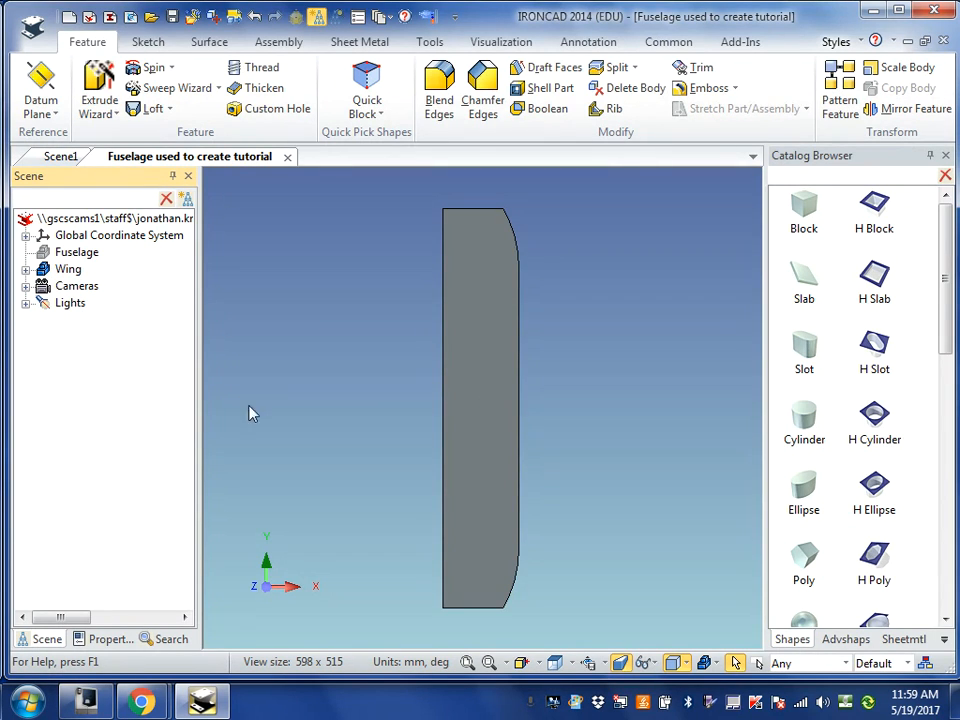
Show all hidden parts so the fuselage is displayed together with the wing, and view them at an angle.
right_click(62, 256)
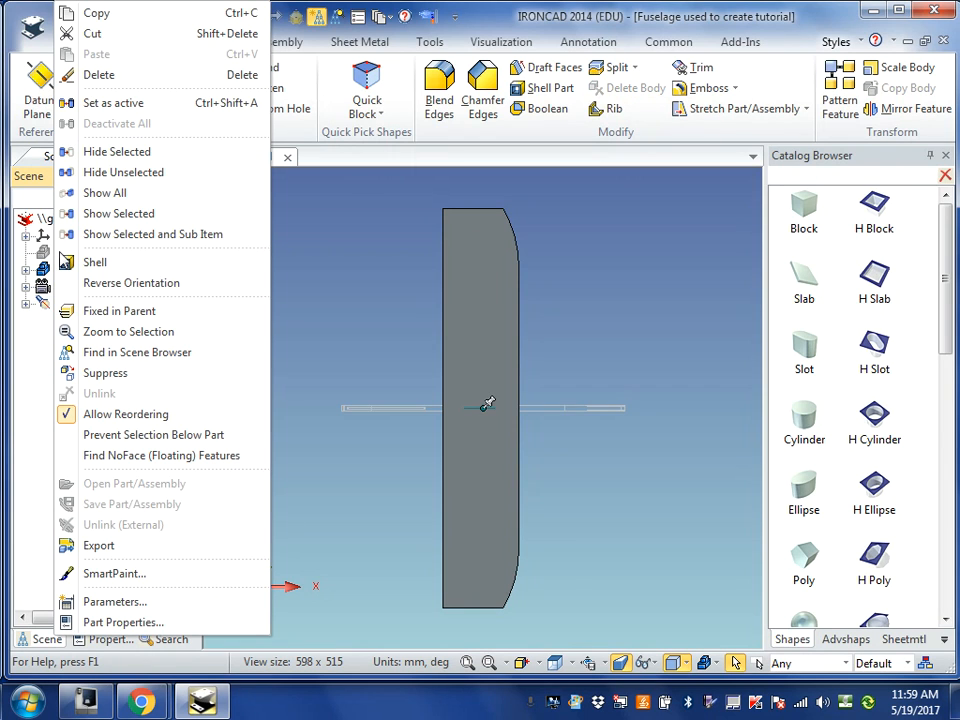
left_click(113, 195)
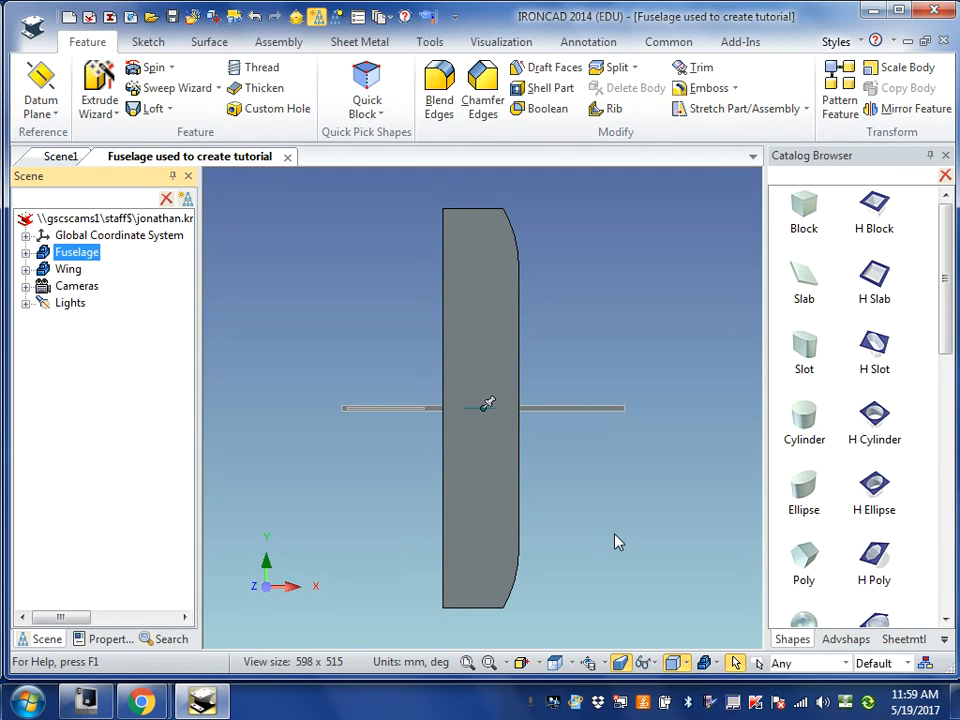
middle_click_drag(615, 546, 570, 446)
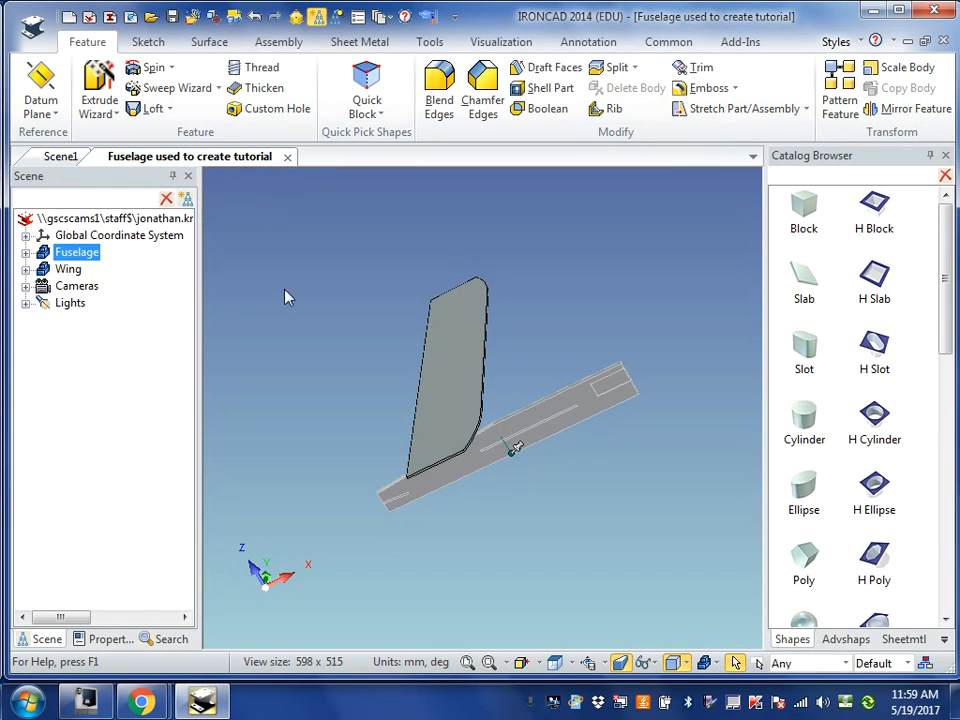
mouse_move(141, 703)
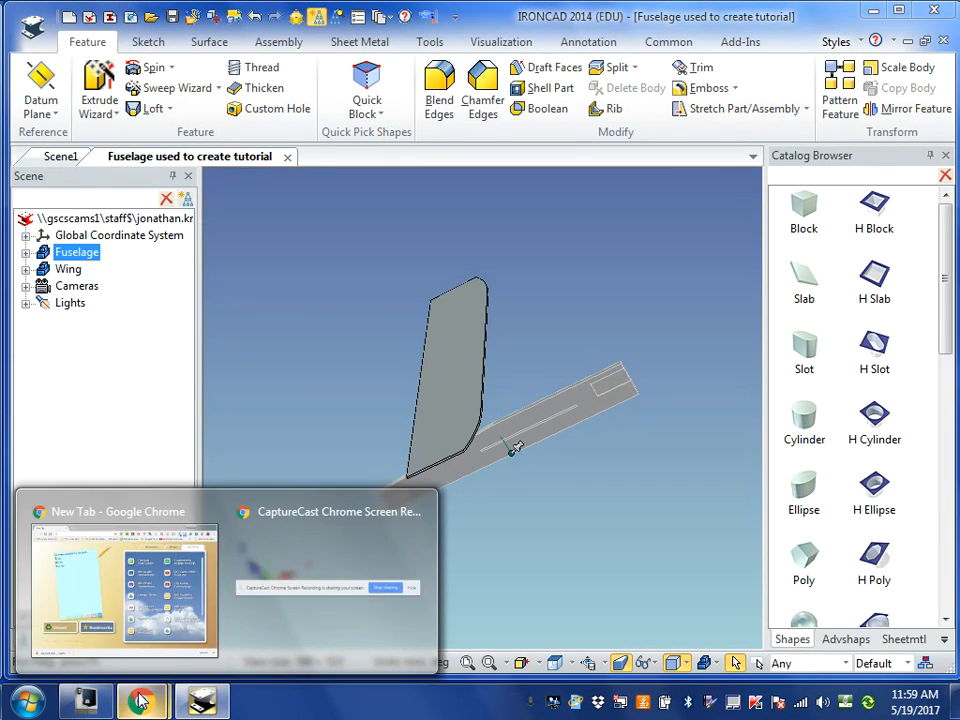